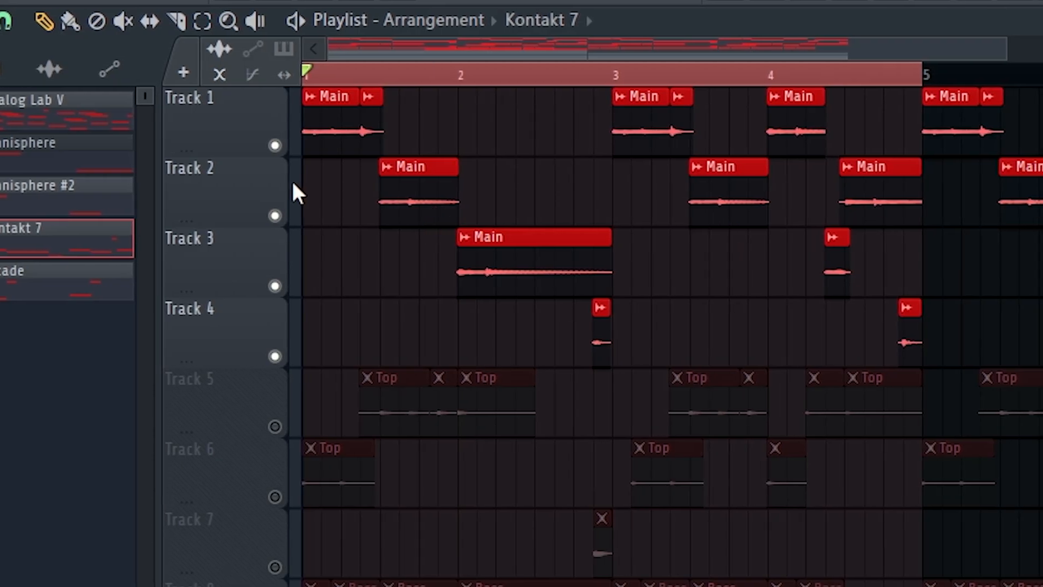
Step: Solo Track 1 and play back its Main clips
scroll(367, 196, up, 2)
right_click(263, 145)
key(space)
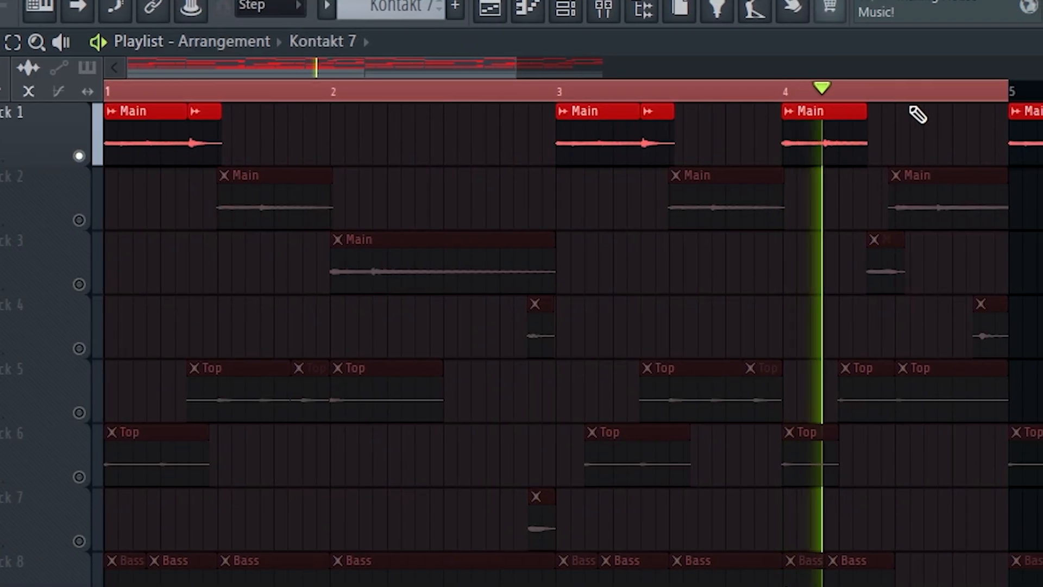
Step: Solo Track 3 and audition its Main clip in bar 4, as well as the soloed bass clips on Tracks 7 and 8
key(space)
click(857, 91)
right_click(67, 284)
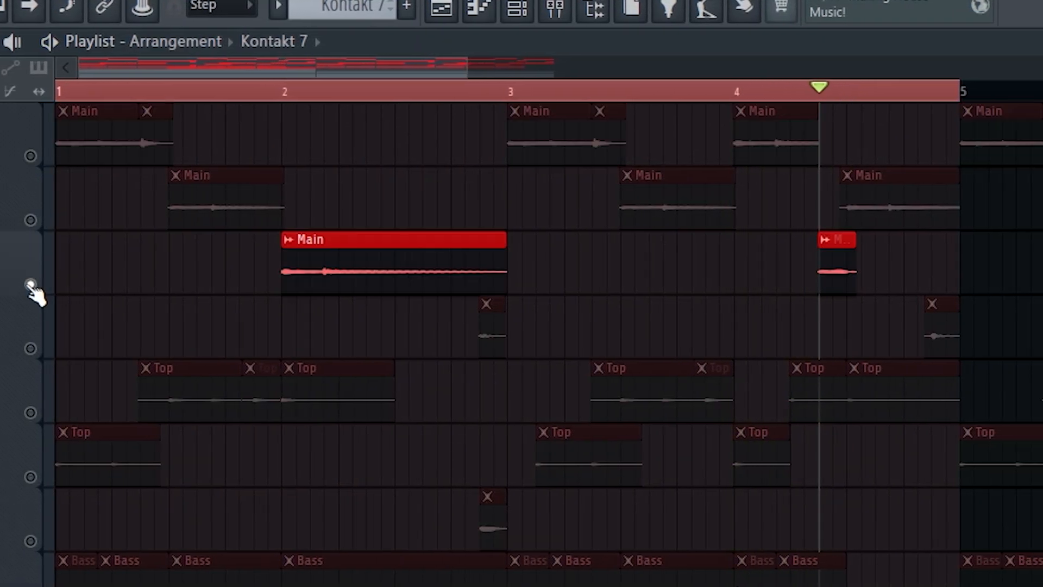
key(space)
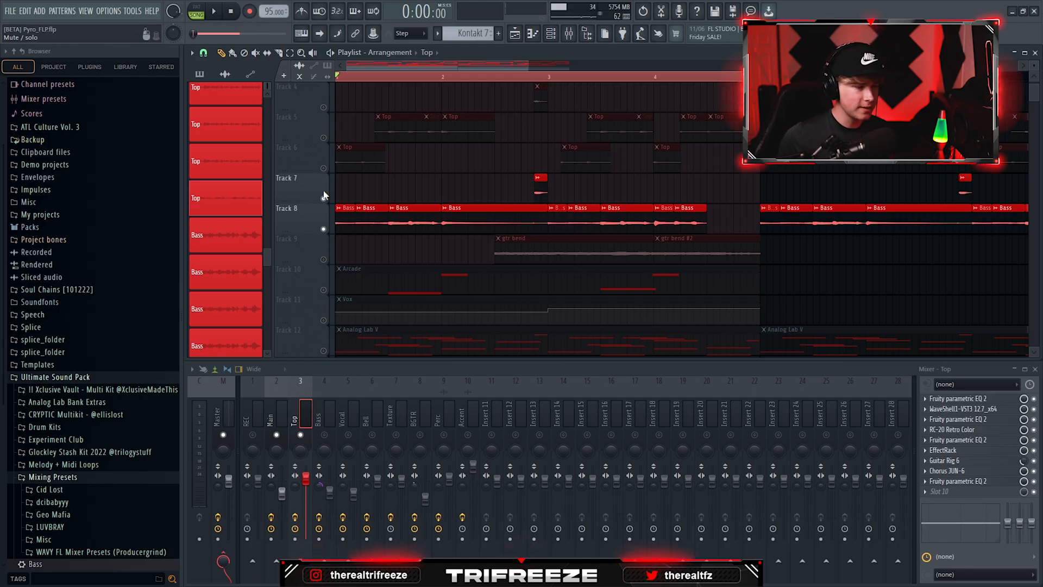
key(space)
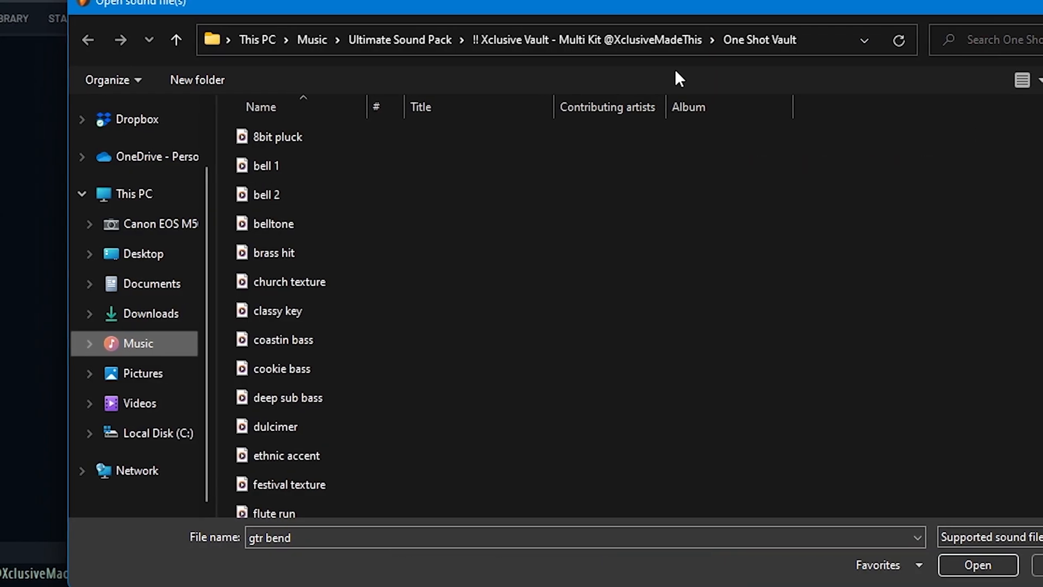
Step: Look through the sound files in the One Shot Vault folder of the Xclusive Vault multi kit
scroll(373, 219, down, 12)
scroll(379, 214, up, 7)
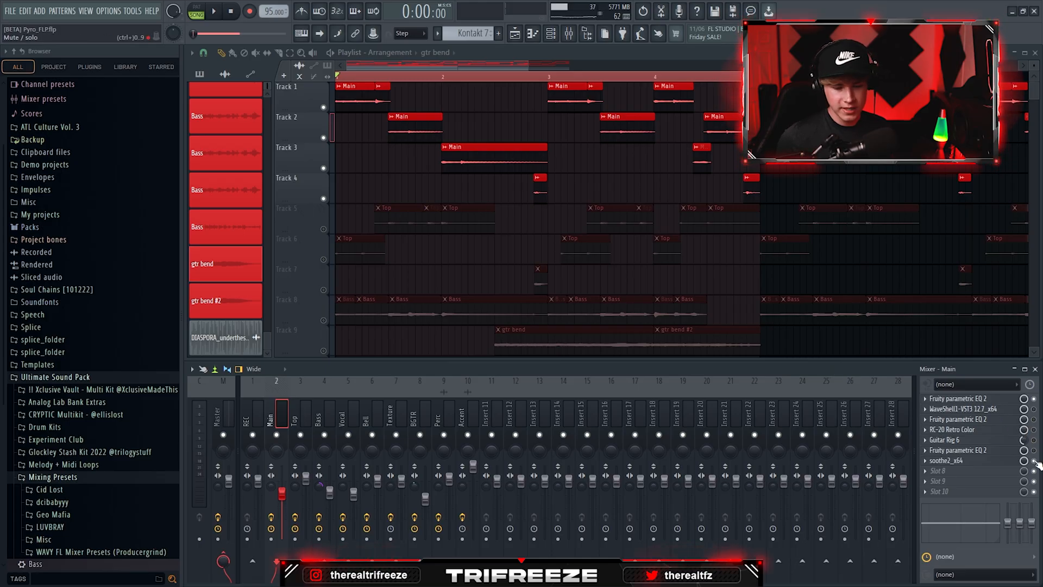
Step: Inspect the first Fruity parametric EQ 2 and the RVox compressor on the Main mixer track during playback
click(976, 399)
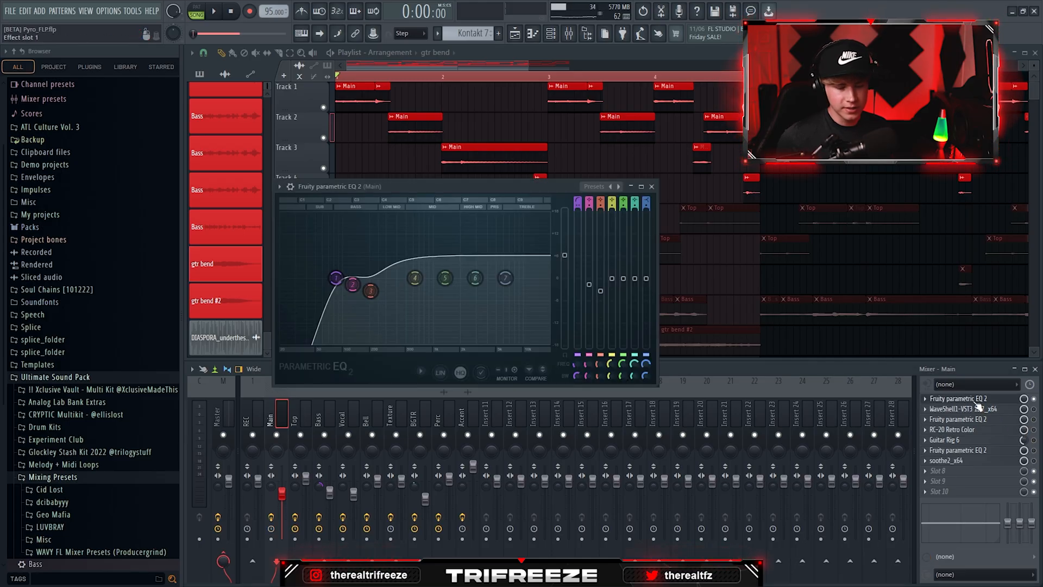
key(space)
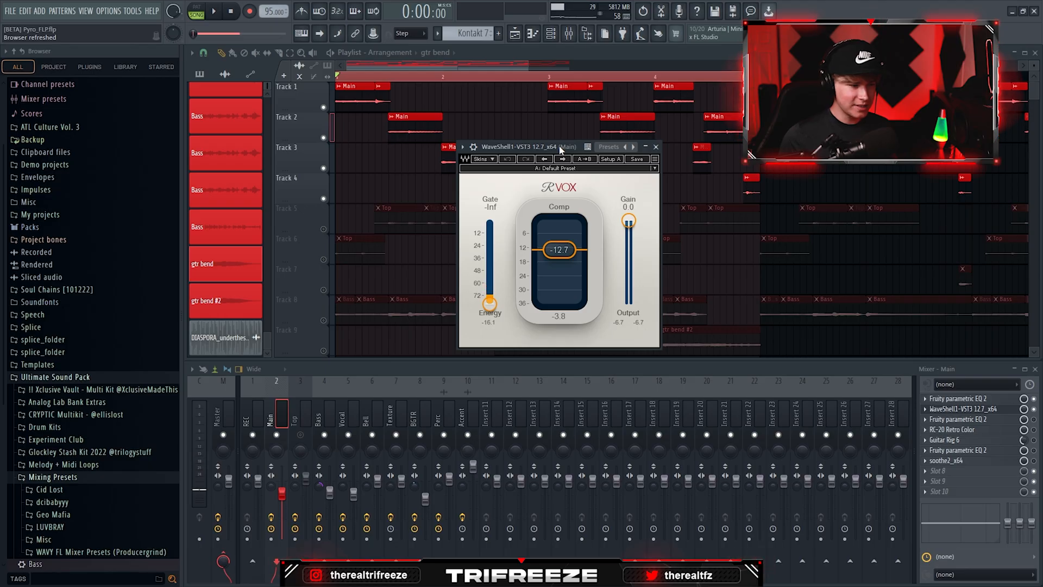
click(657, 147)
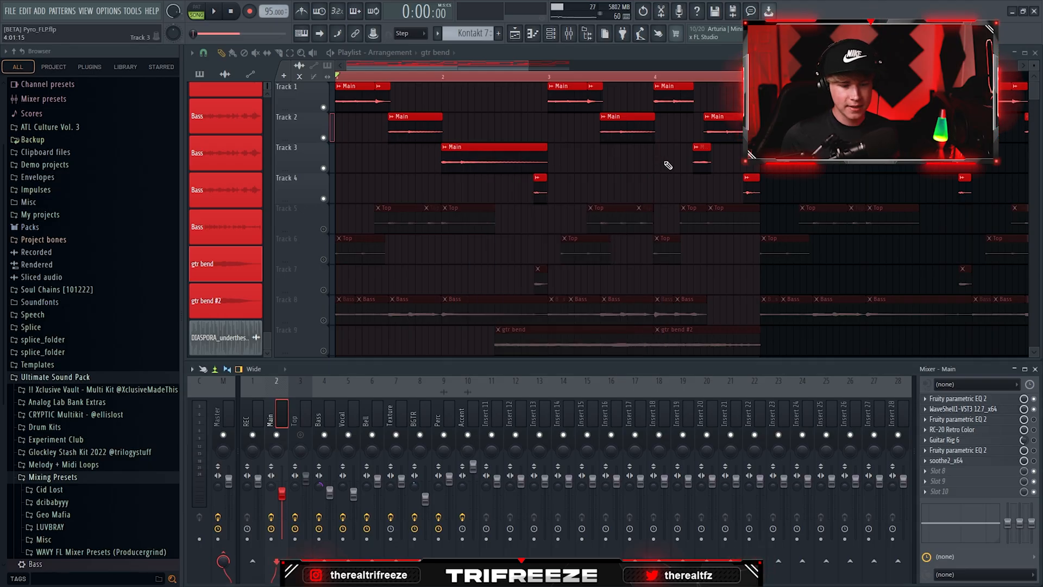
Step: Play the Main track while reviewing its second Fruity parametric EQ 2 and Guitar Rig 6's Ambient Shimmer preset
click(1004, 401)
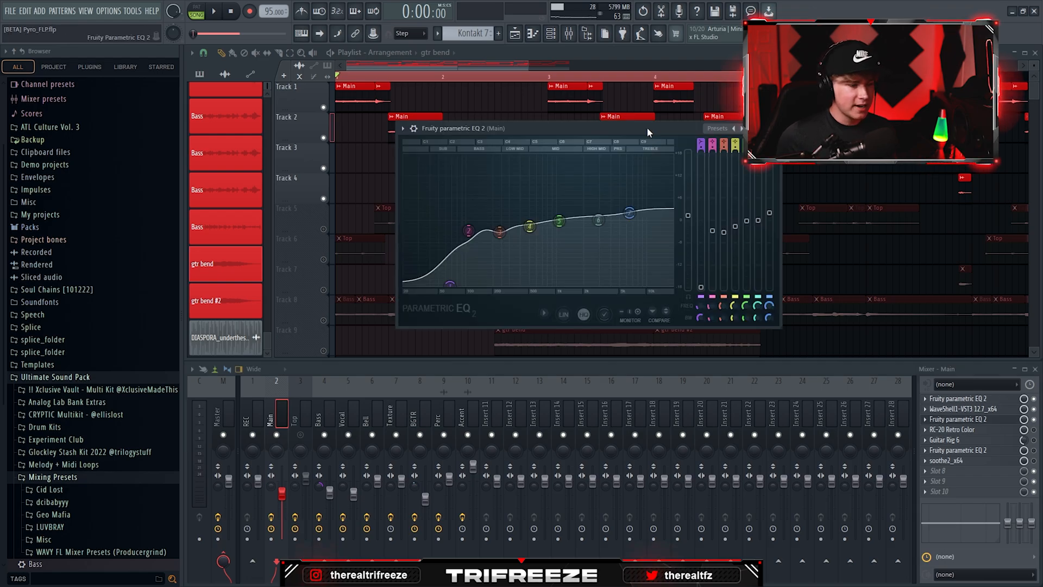
key(space)
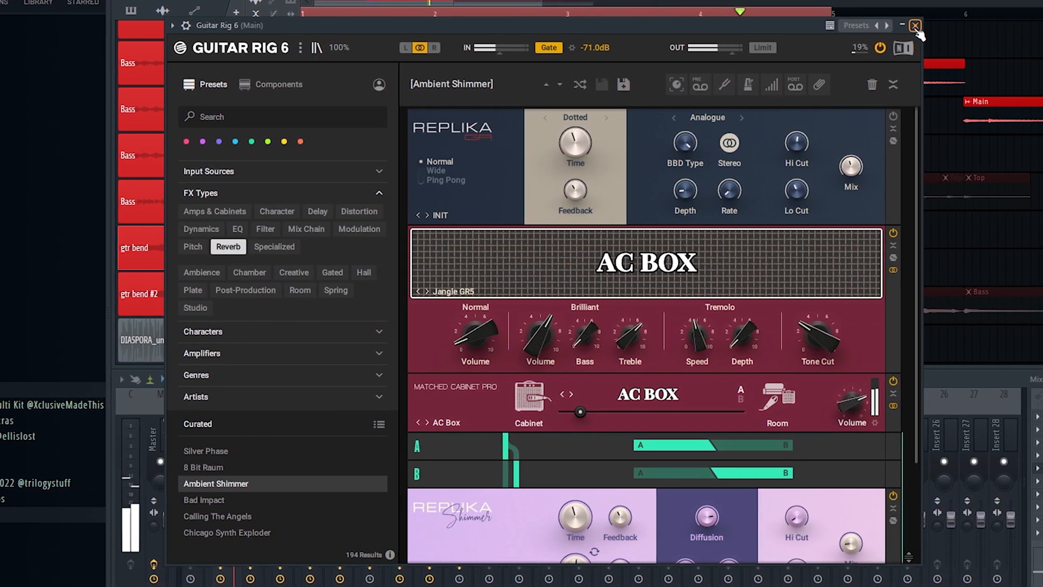
click(903, 26)
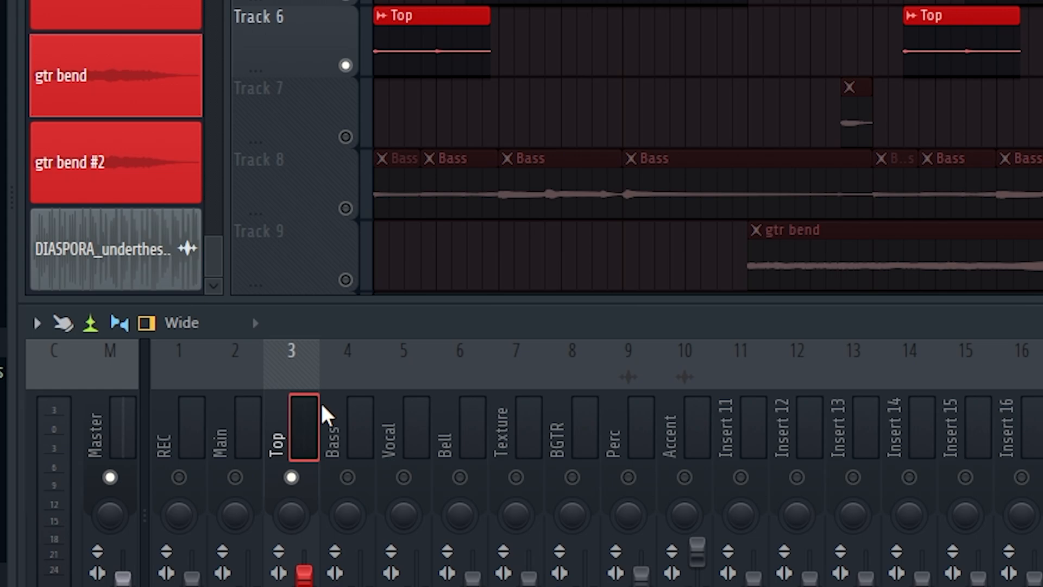
Step: View the Main mixer track's file options for saving its state, and dismiss them without choosing one
right_click(283, 410)
mouse_move(346, 328)
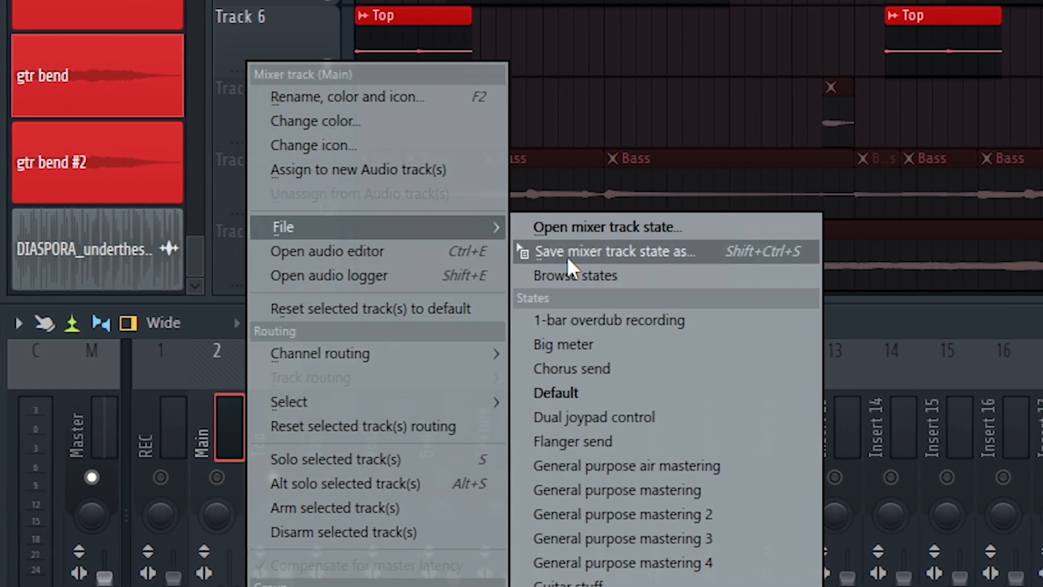
click(882, 313)
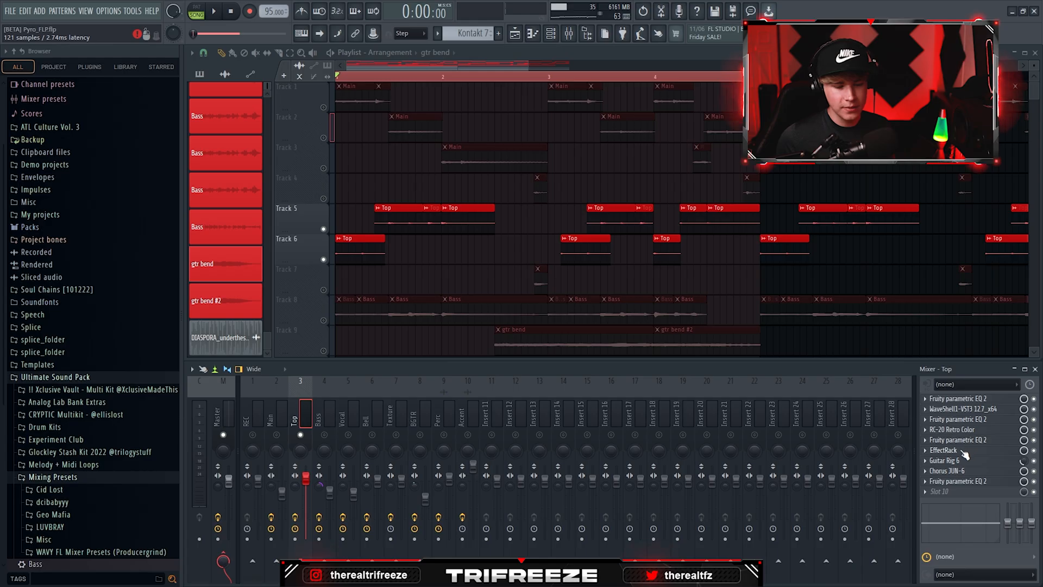
Step: In the Top track's EffectRack, adjust Crystallizer's mix and switch on the PanMan and Decapitator modules
click(963, 453)
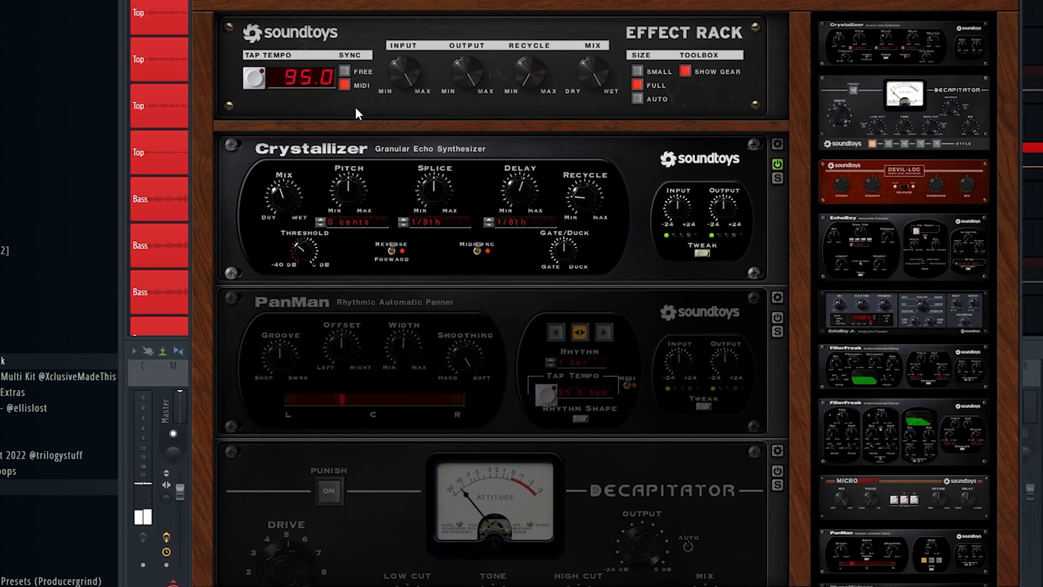
drag(284, 196, 285, 174)
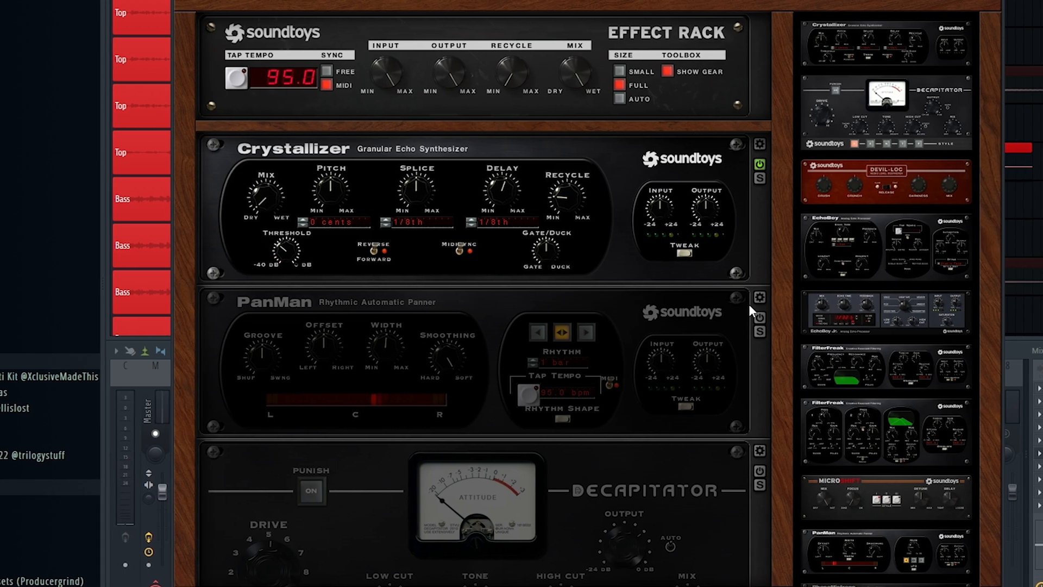
click(759, 317)
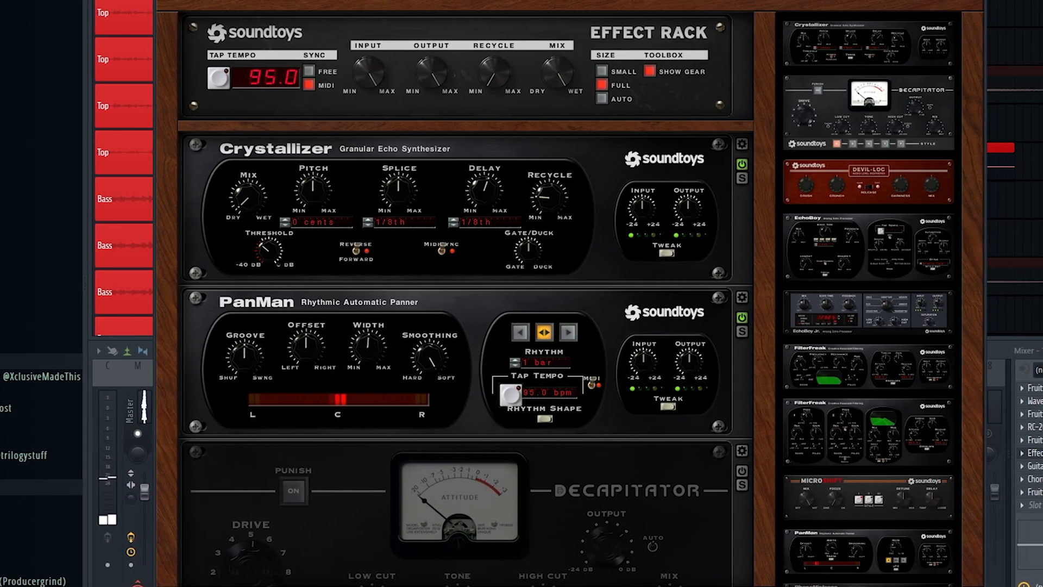
scroll(467, 444, down, 2)
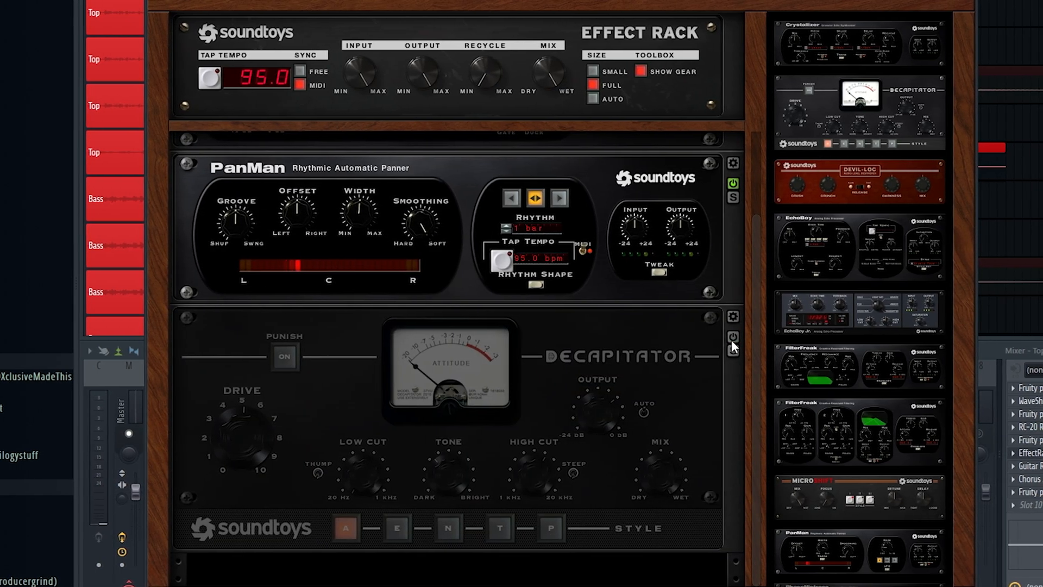
click(732, 339)
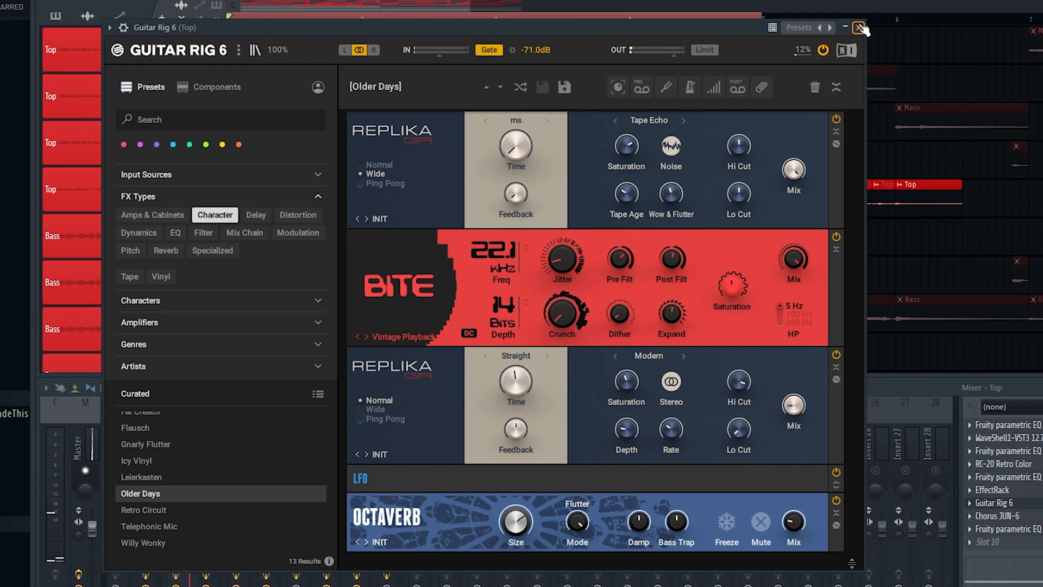
Step: Close Guitar Rig 6 on the Top track and review the Chorus JUN-6 settings
click(868, 28)
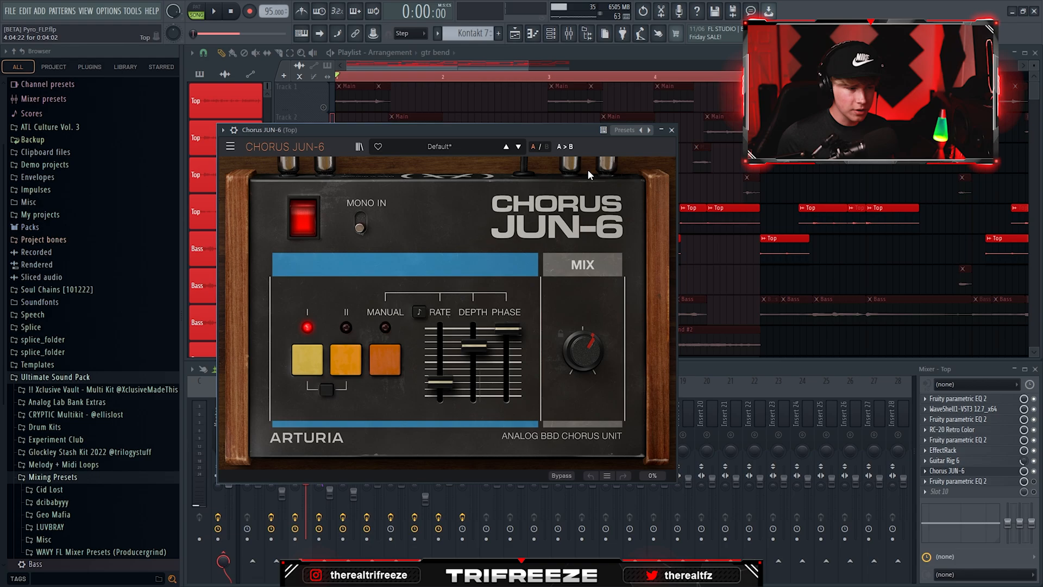
drag(510, 130, 543, 110)
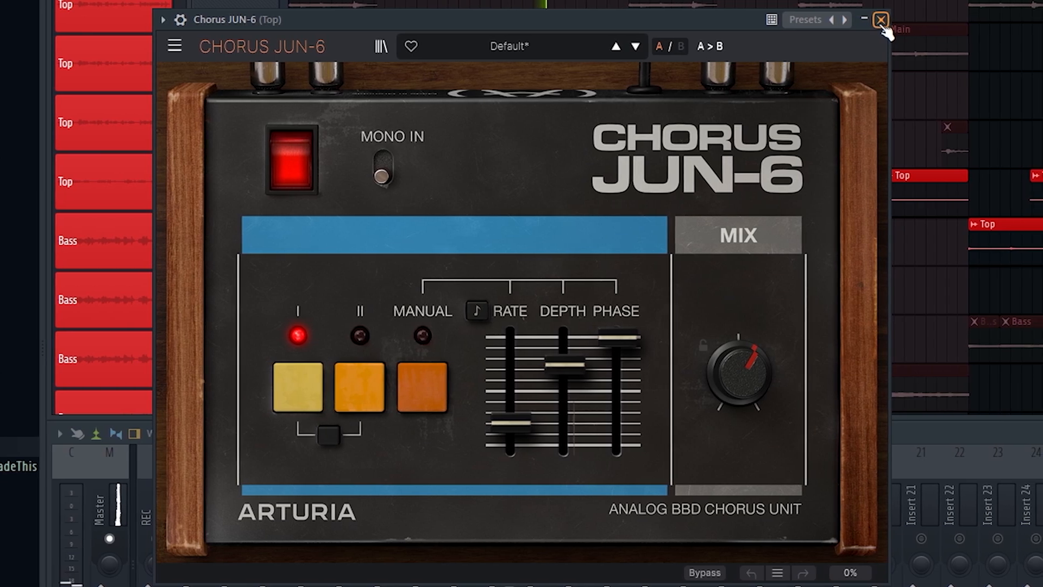
click(881, 20)
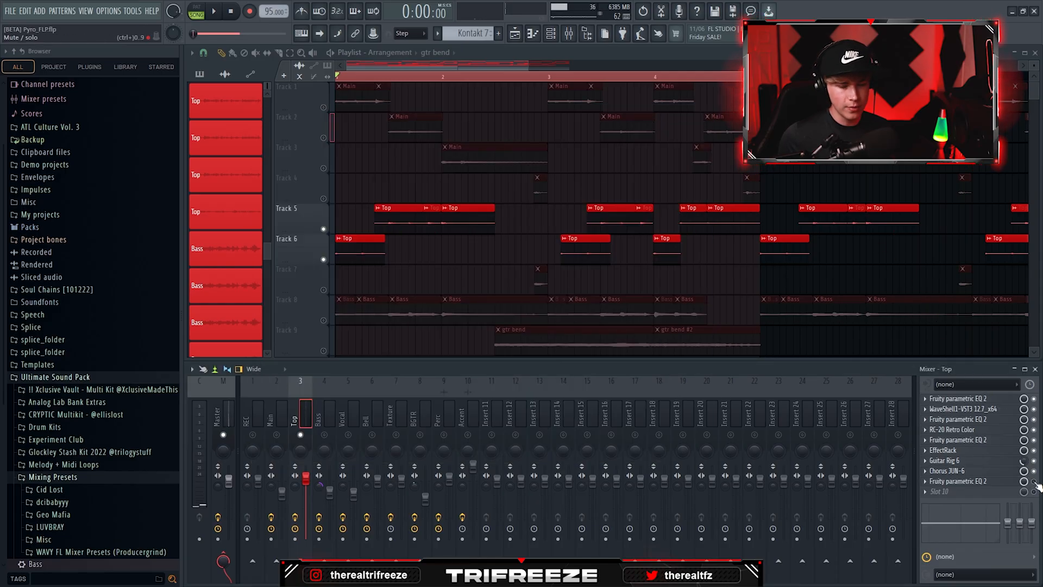
Step: Review the last Fruity parametric EQ 2 on the Top track during playback and close it
click(988, 481)
drag(454, 121, 489, 116)
key(space)
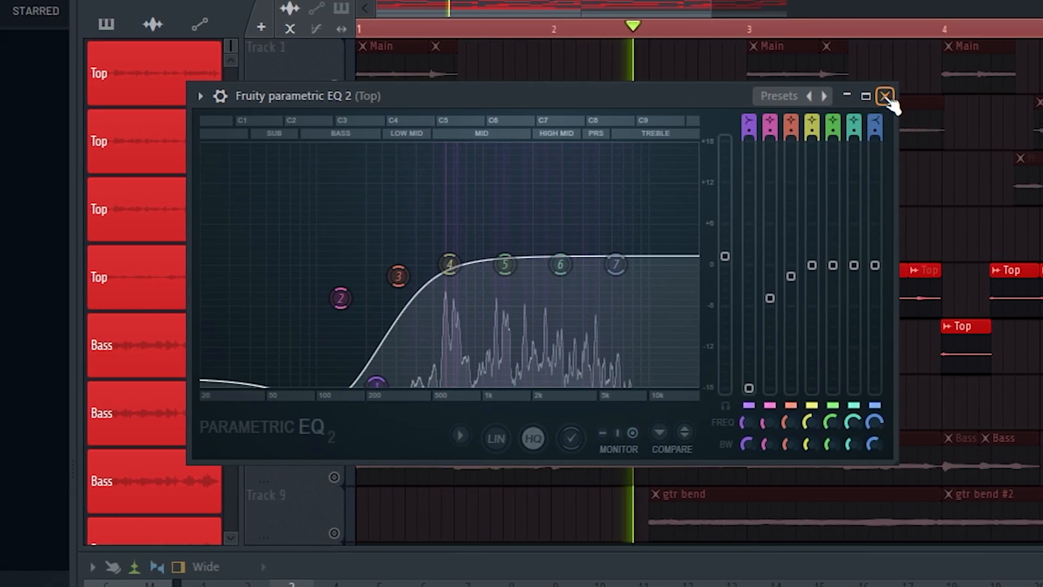
click(886, 97)
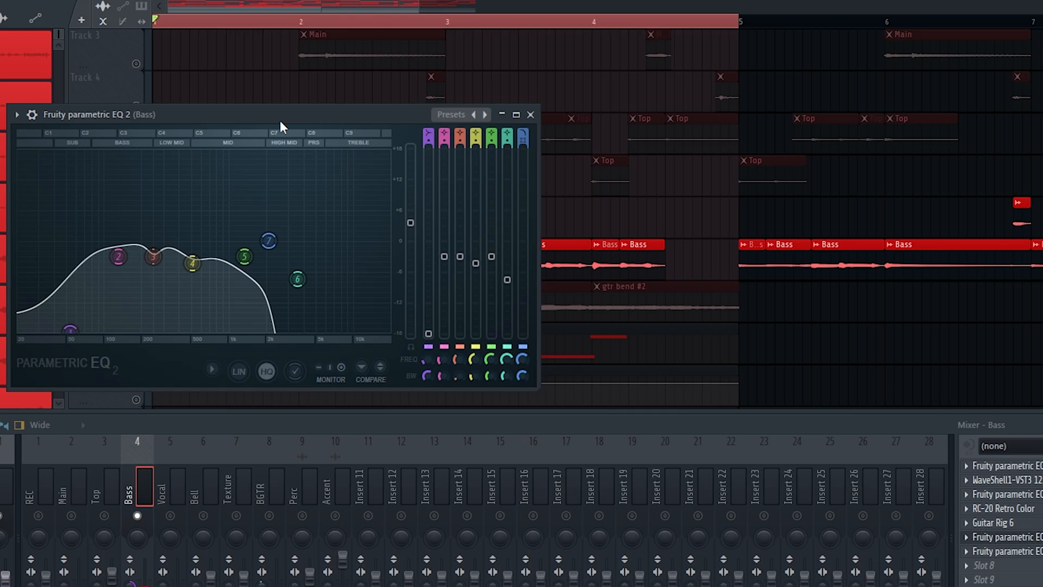
Step: Compare two of the Bass track's Fruity parametric EQ 2 curves side by side during playback and close them
drag(281, 122, 339, 92)
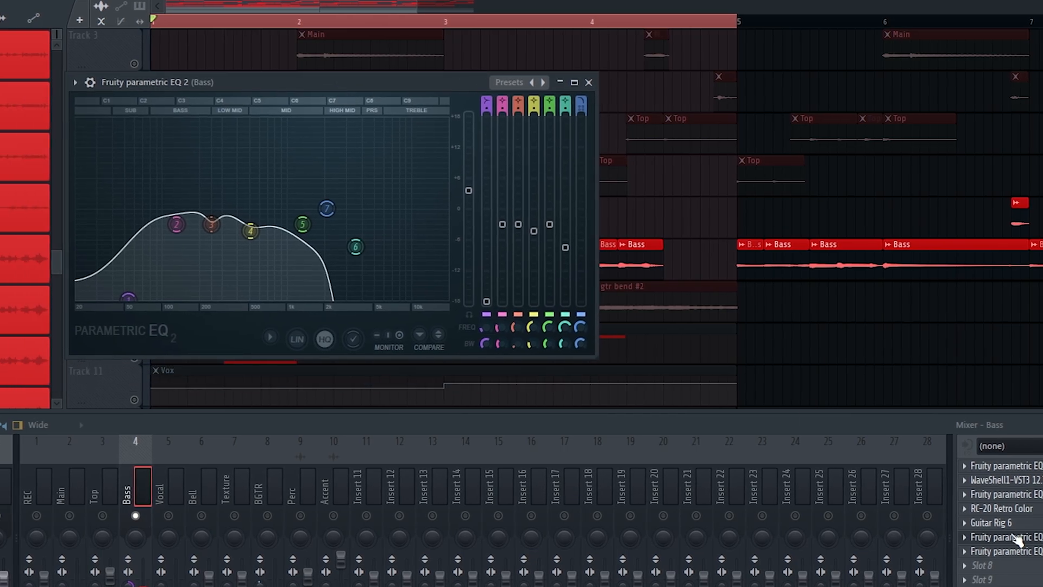
click(1014, 537)
drag(300, 175, 839, 85)
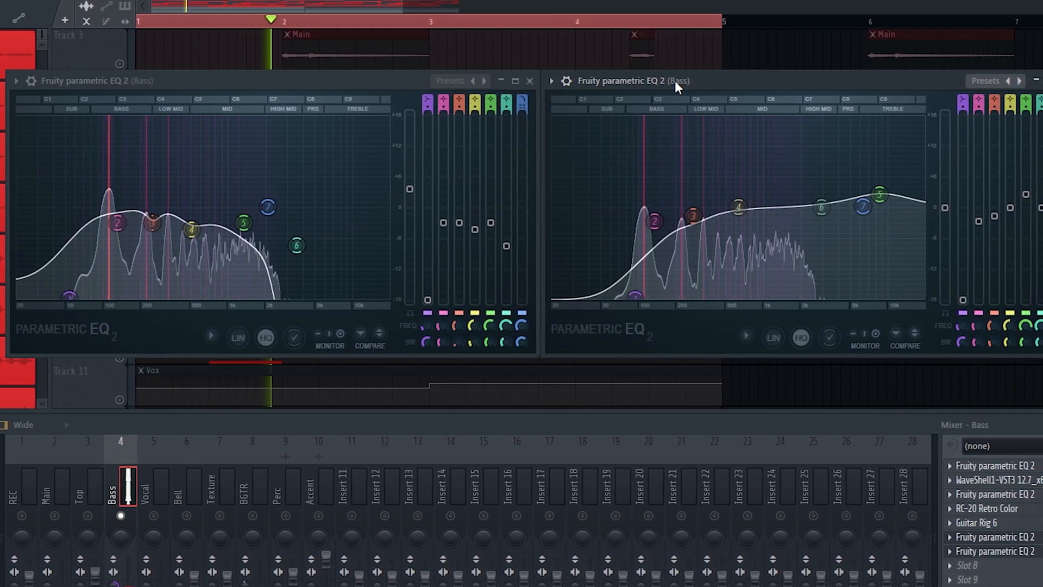
key(space)
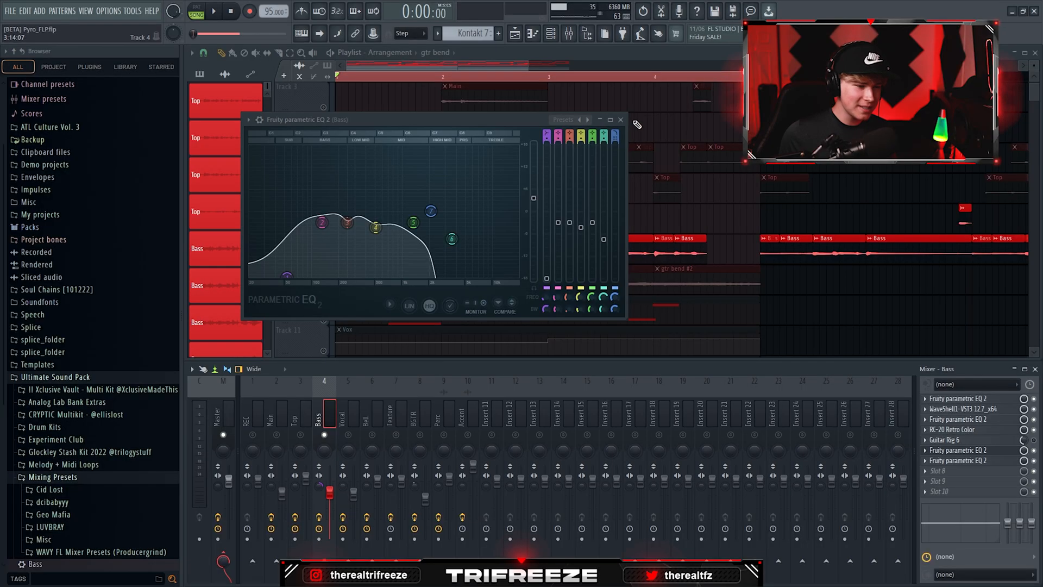
click(621, 119)
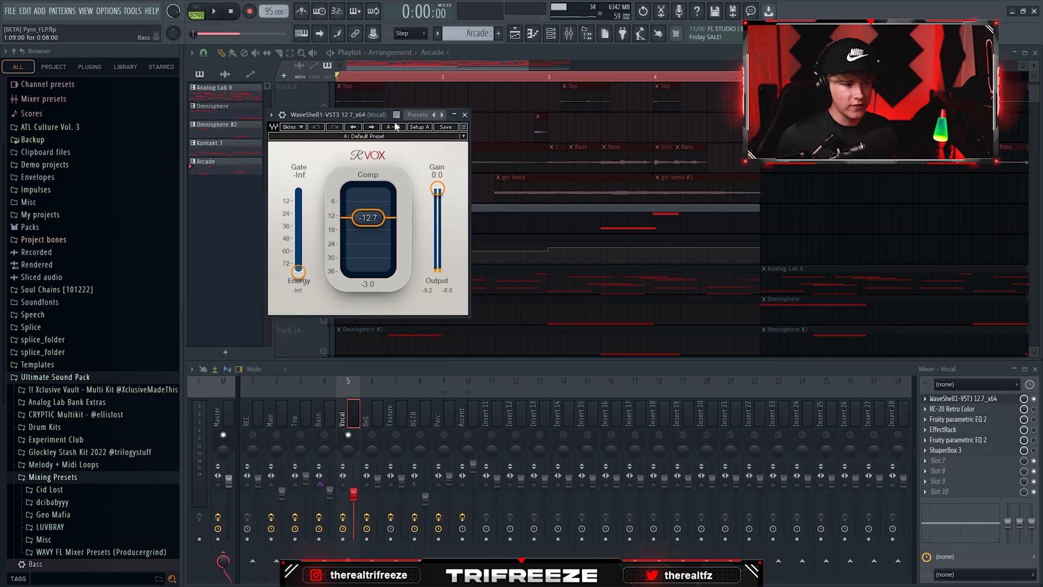
Step: Inspect the RVox compressor settings on the Vocal mixer track
drag(380, 117, 593, 118)
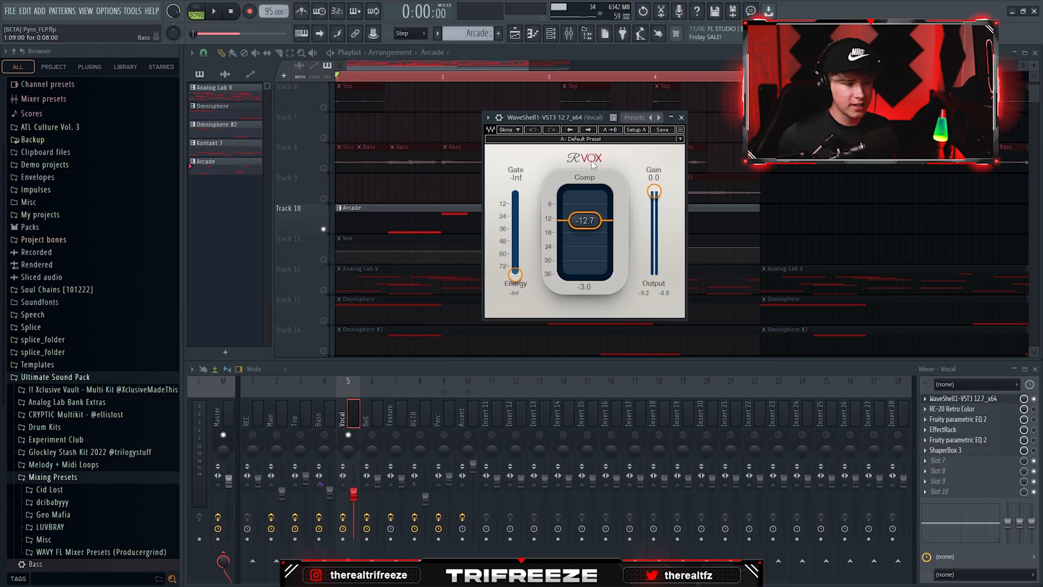
click(961, 398)
click(961, 398)
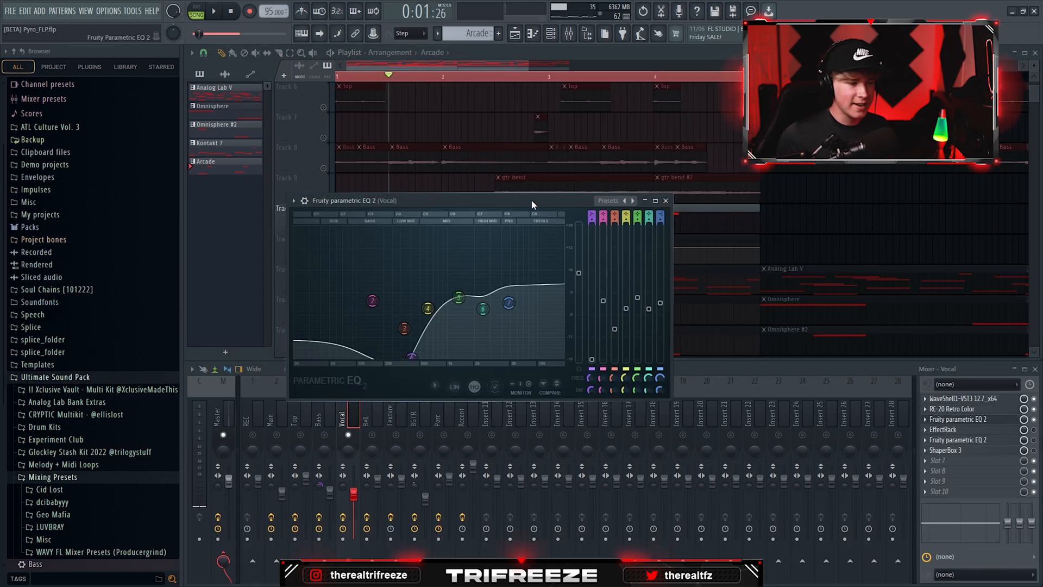
Step: Review the Vocal track's two Fruity parametric EQ 2 curves and the PanMan module in its EffectRack
drag(530, 199, 691, 191)
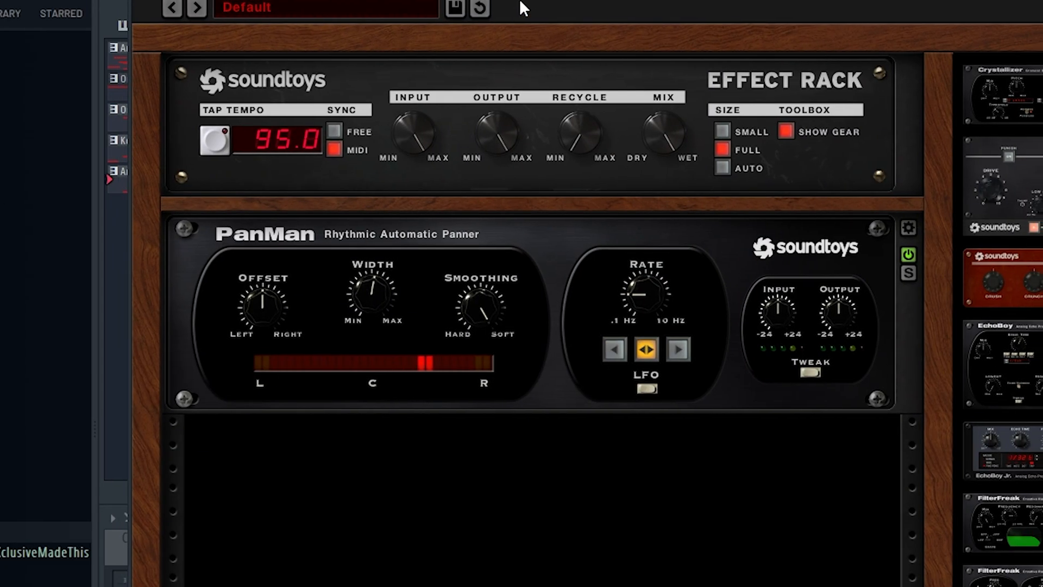
drag(523, 1, 506, 19)
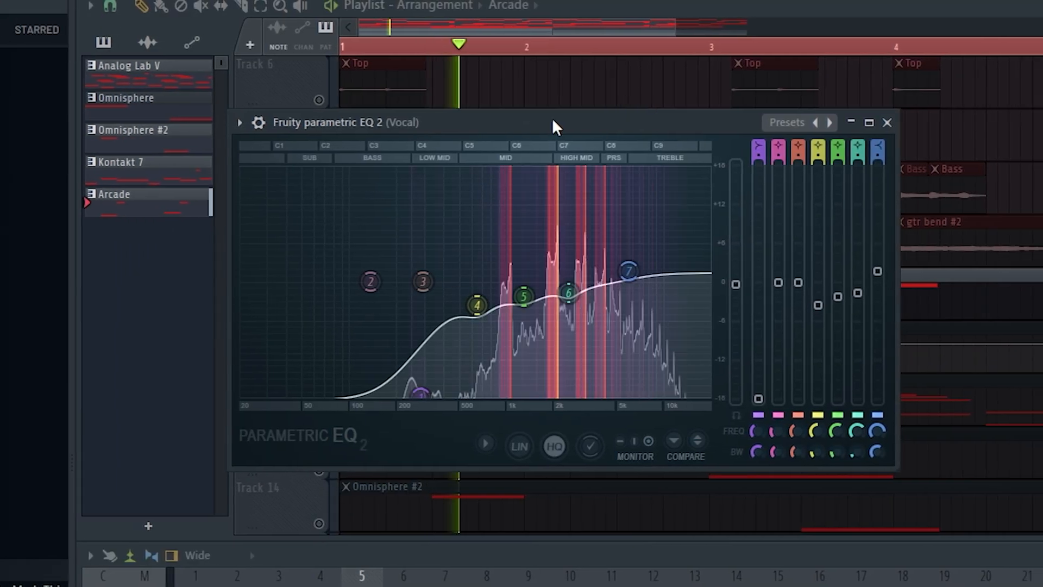
click(887, 122)
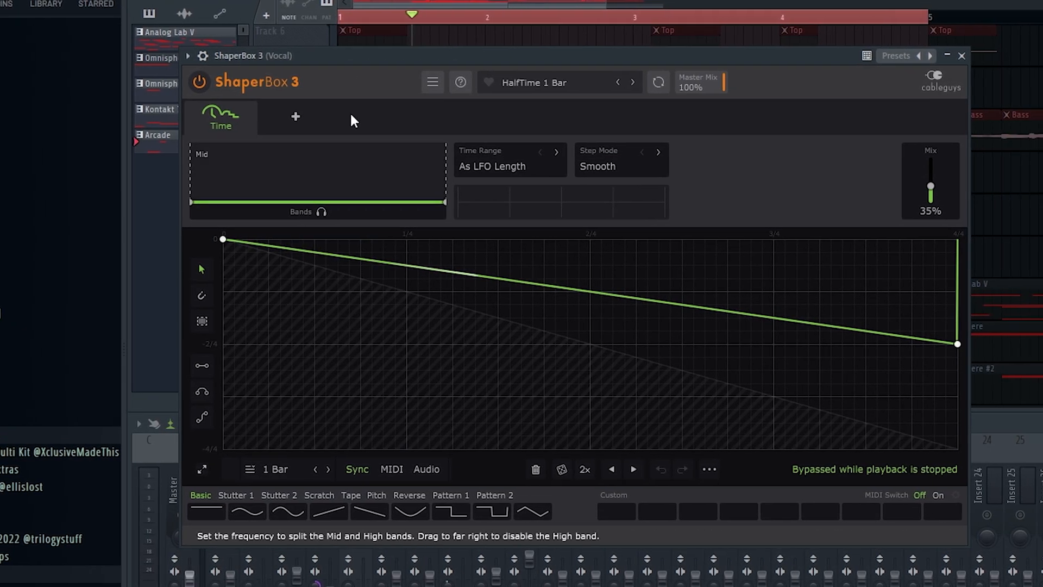
Step: Audition the Vocal track through ShaperBox 3 with the HalfTime 1 Bar preset at 35% mix
key(space)
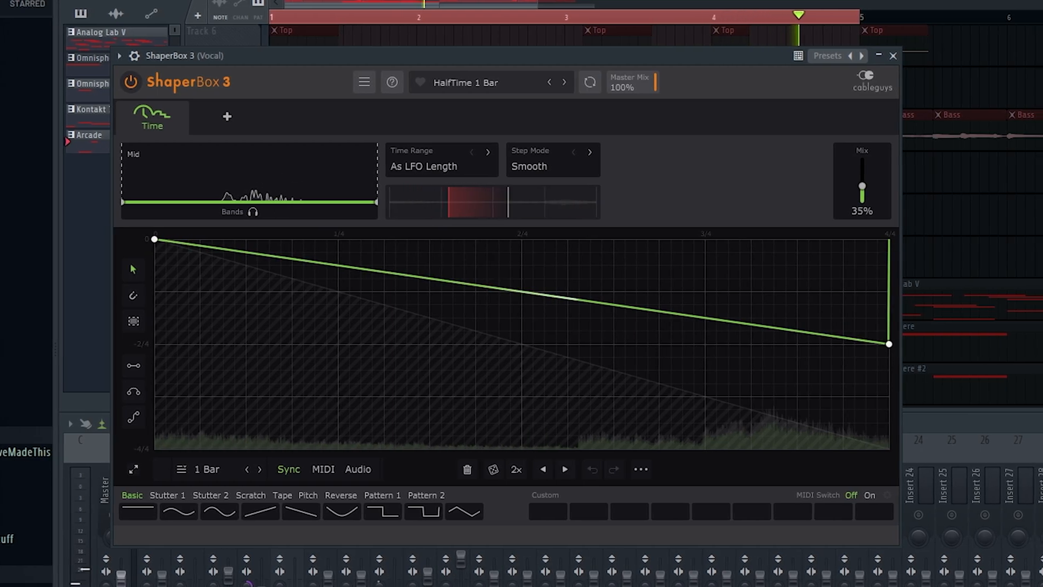
key(space)
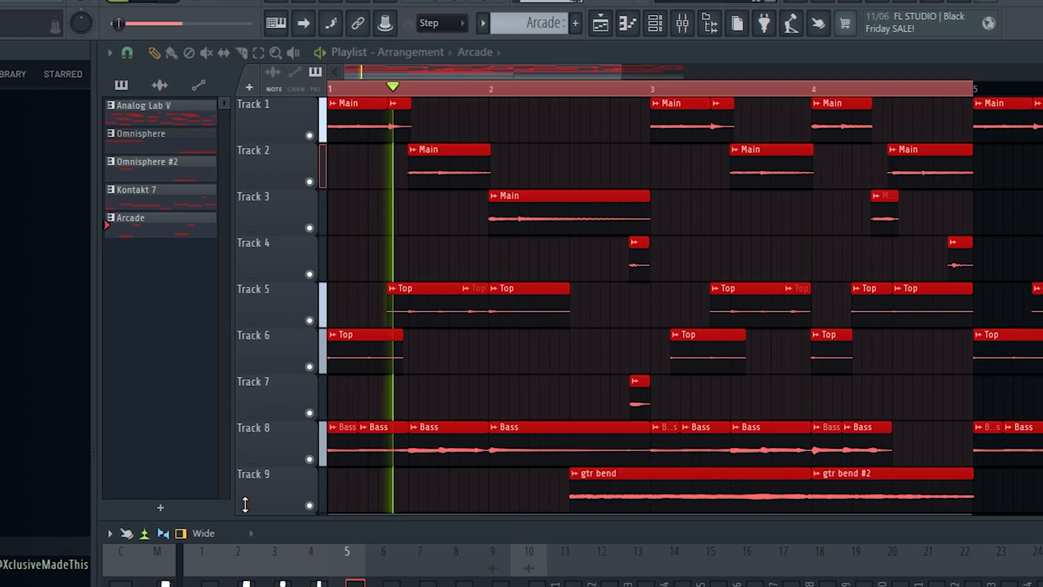
Step: Maximize the playlist to show more of the arrangement's tracks
double_click(652, 53)
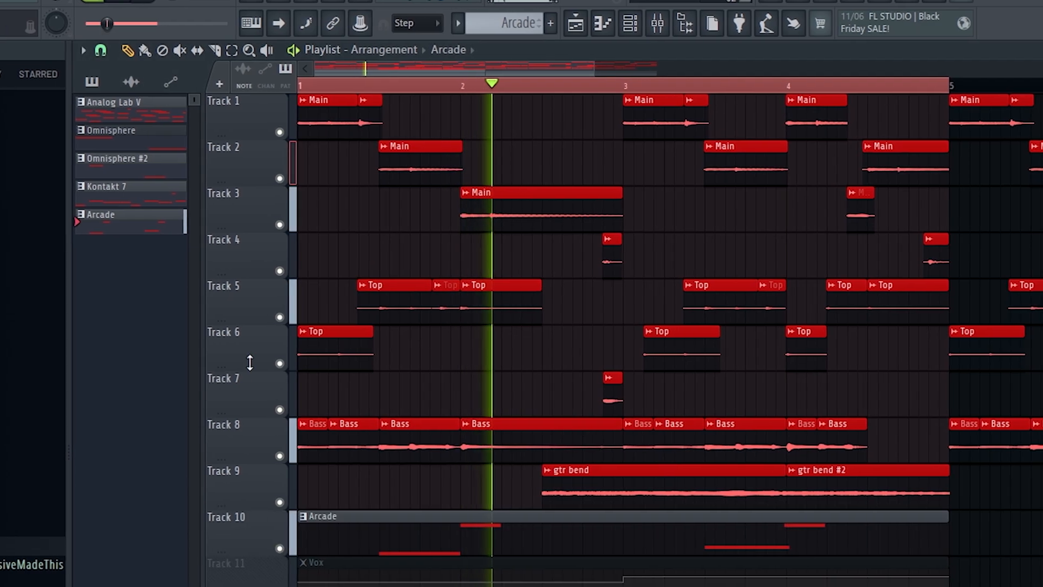
Step: Solo Track 11 in the playlist to isolate the Vox automation clip
scroll(247, 378, down, 2)
scroll(250, 368, up, 2)
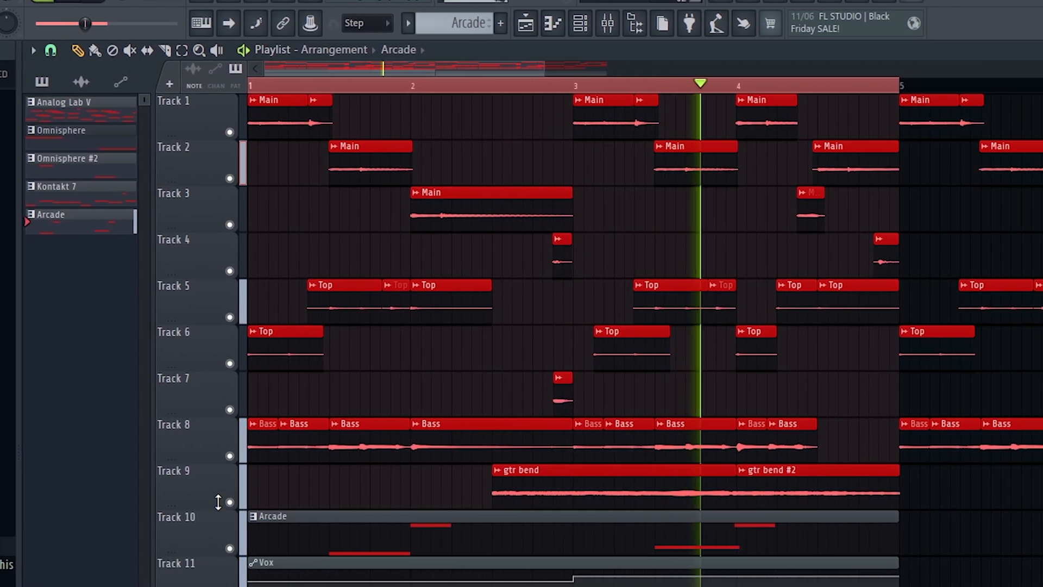
right_click(212, 484)
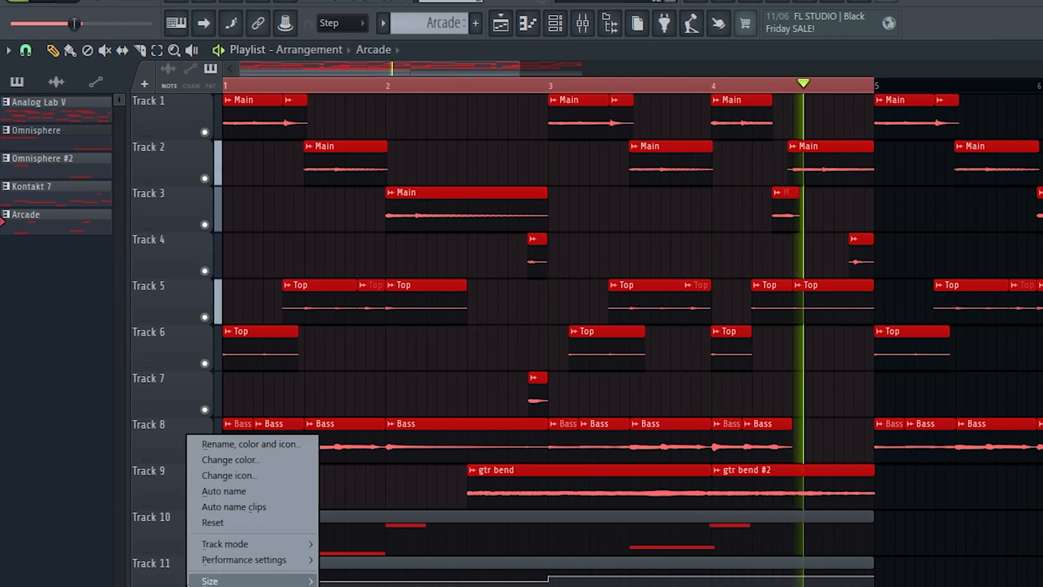
click(199, 524)
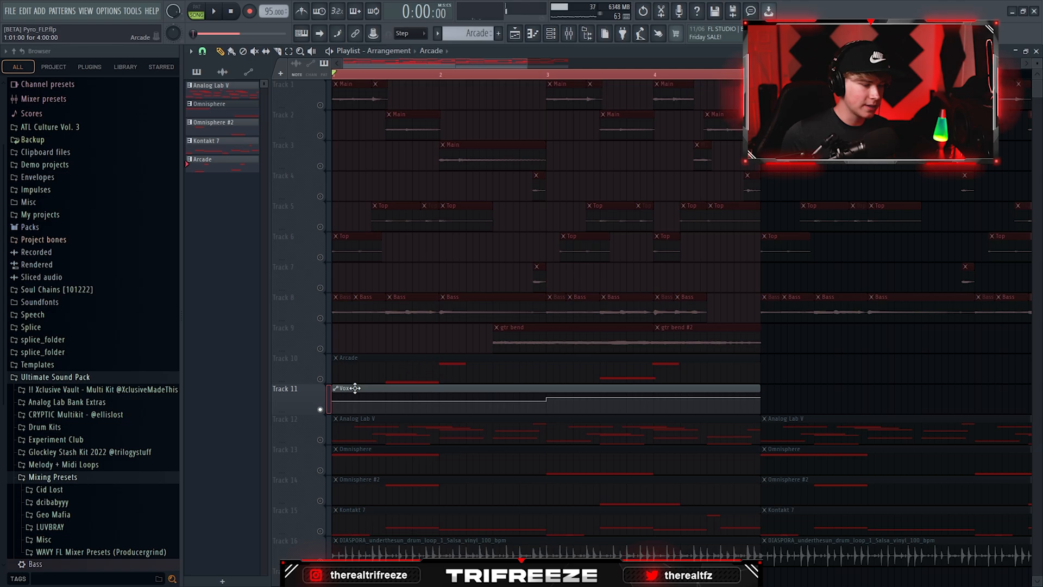
Step: Open the Analog Lab V pattern in the piano roll and audition its melody
click(321, 378)
scroll(328, 372, down, 3)
double_click(400, 335)
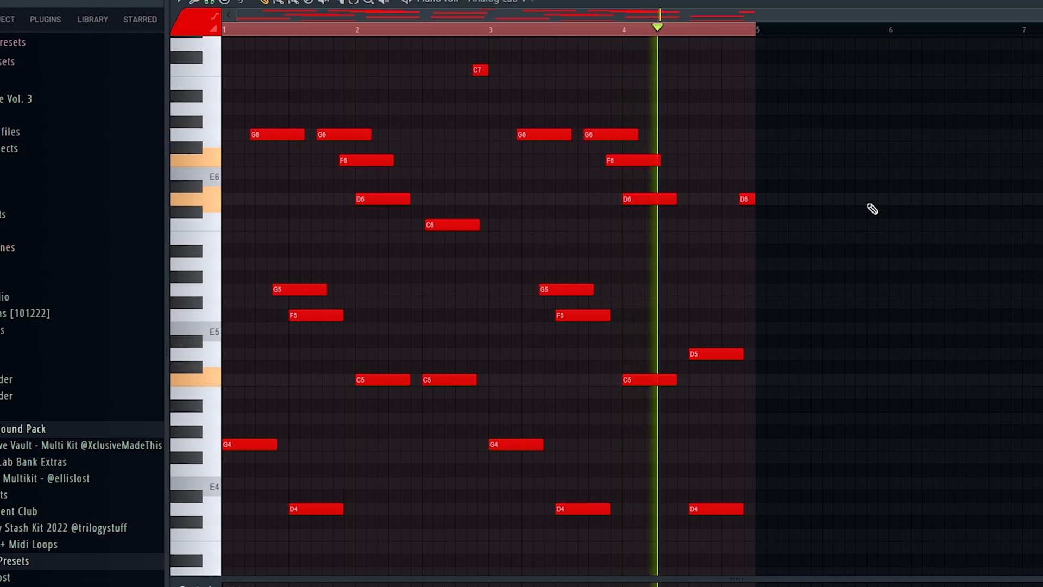
key(space)
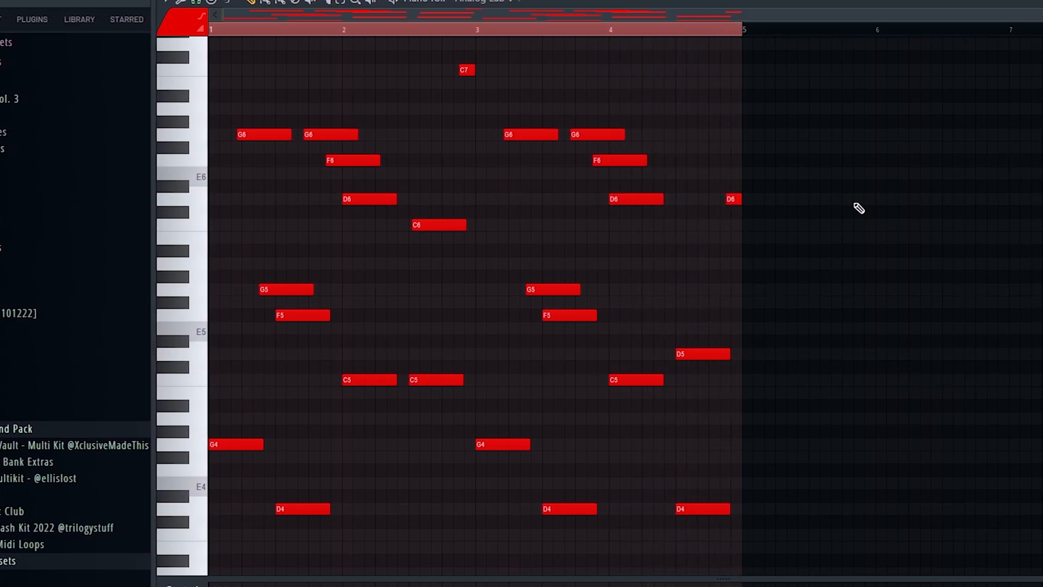
Step: Try the two C5 notes in bar 2 an octave lower, then return them to their original pitch
drag(316, 325, 422, 359)
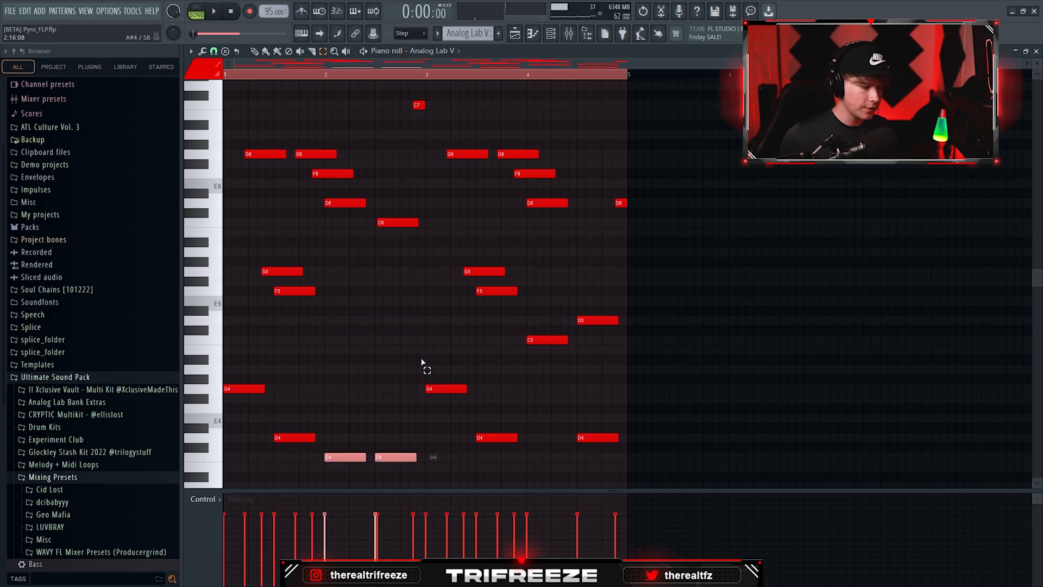
key(ctrl+Up)
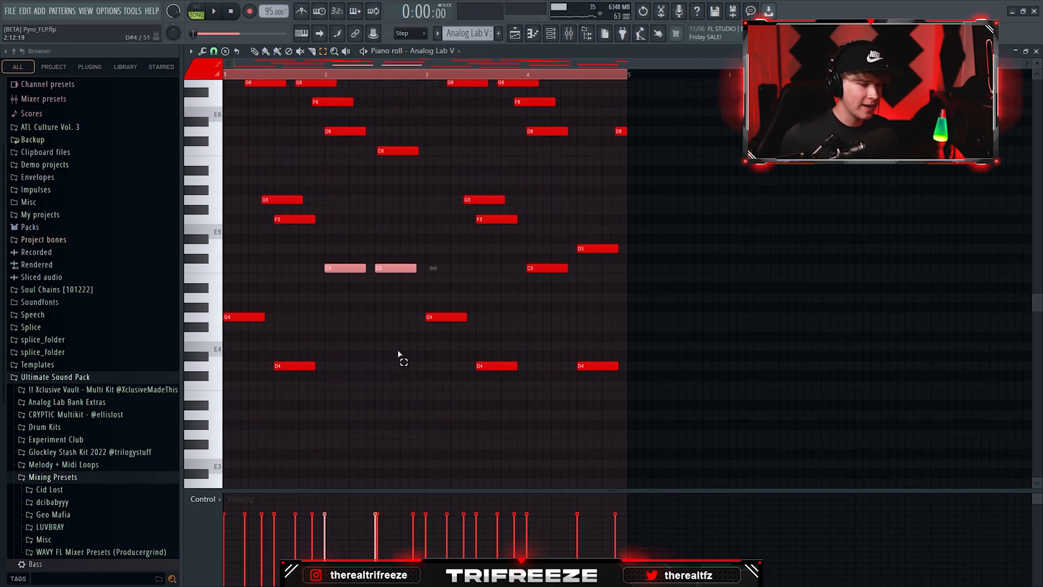
Step: Highlight the upper melody notes of the Analog Lab V pattern and view the Bell mixer track's Fruity parametric EQ 2
drag(254, 92, 674, 300)
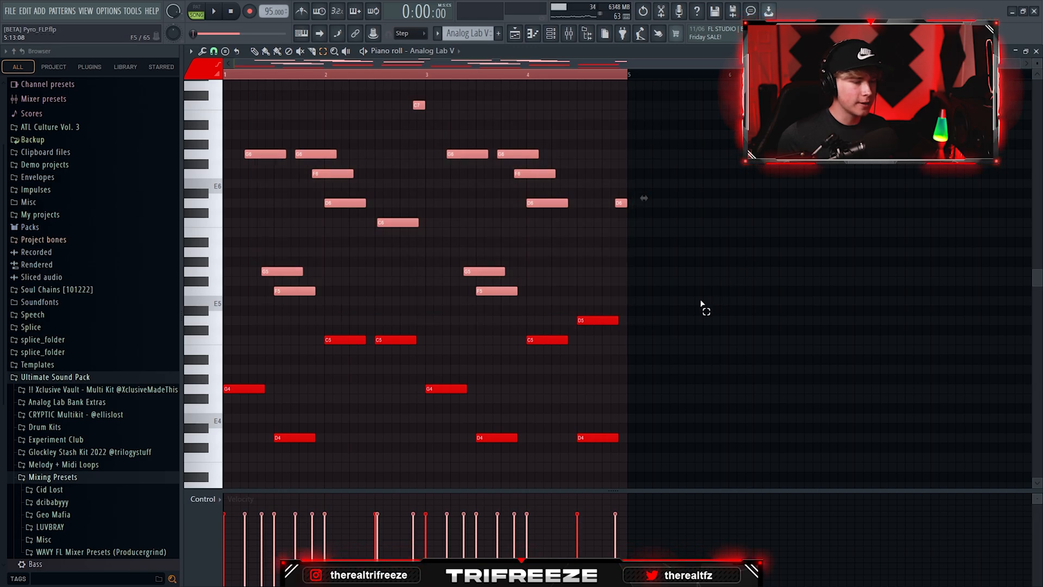
scroll(701, 303, down, 3)
drag(642, 219, 531, 266)
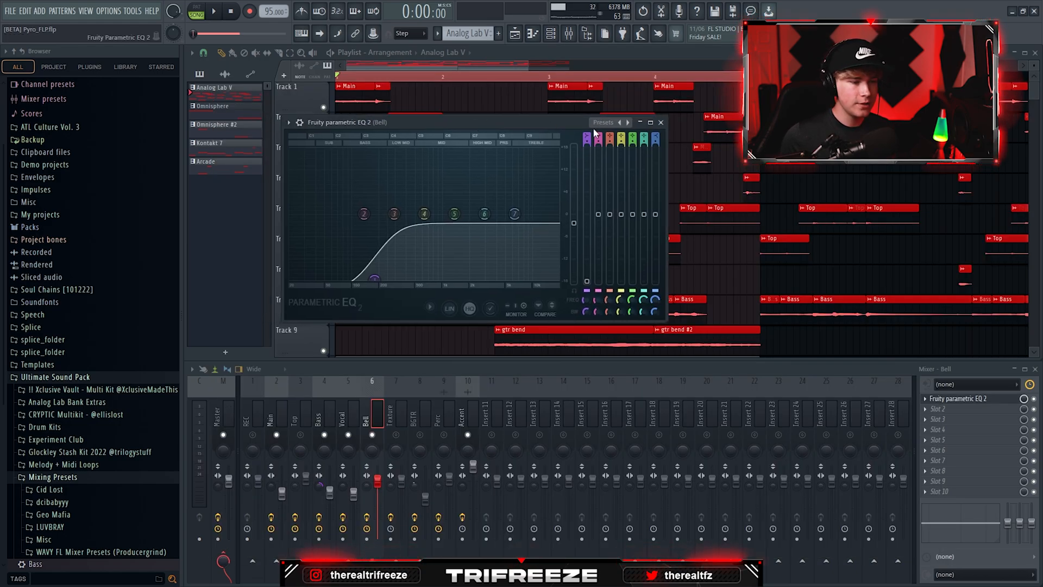
Step: Open the Omnisphere pattern on Track 13 in the piano roll and audition its notes
scroll(229, 361, down, 7)
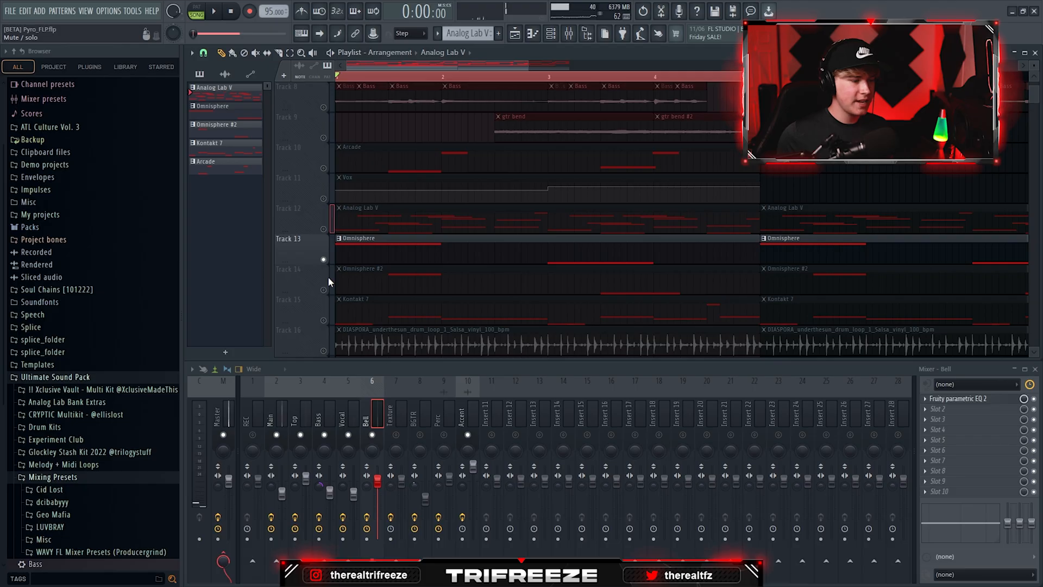
double_click(383, 244)
scroll(496, 279, up, 1)
scroll(439, 175, down, 1)
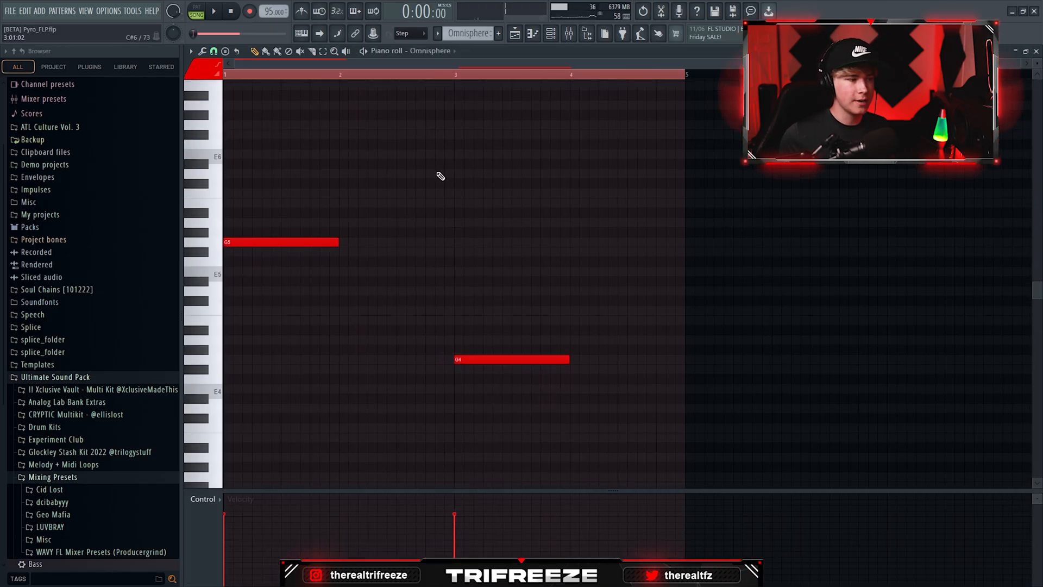
key(space)
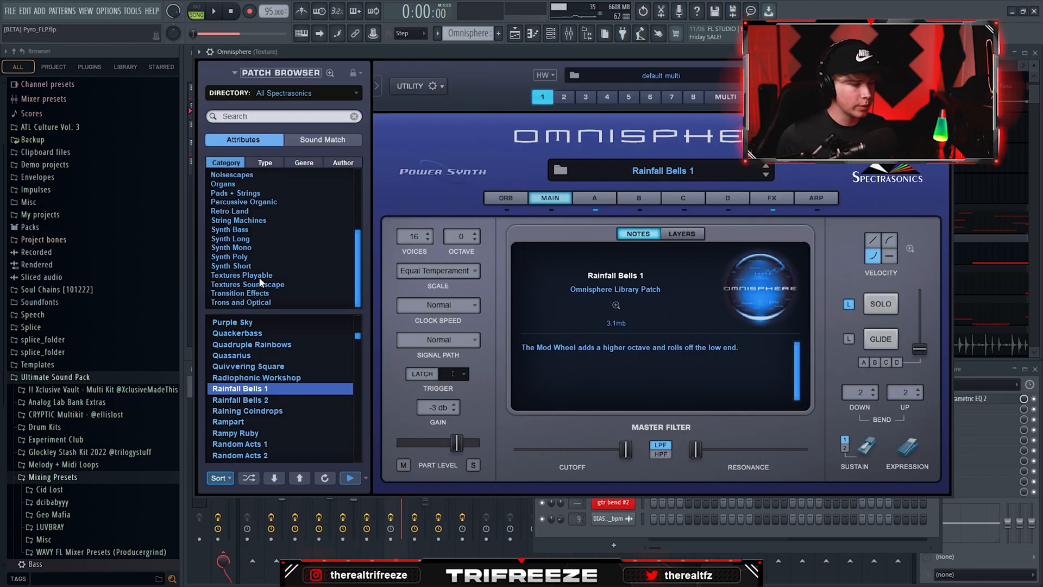
Step: Browse the patches of the Textures Playable category in Omnisphere's patch browser
click(259, 275)
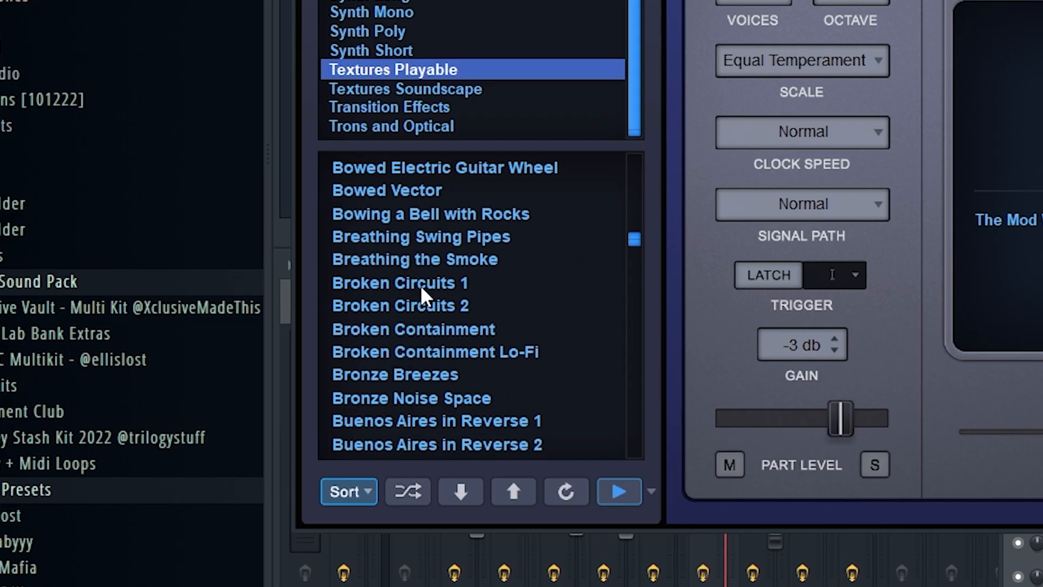
scroll(304, 380, down, 3)
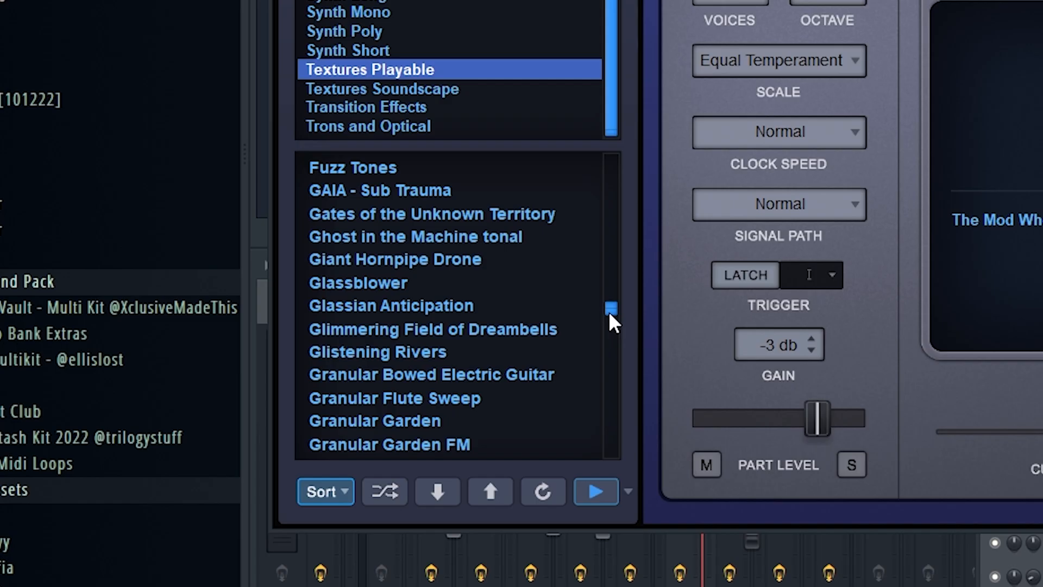
drag(609, 311, 599, 390)
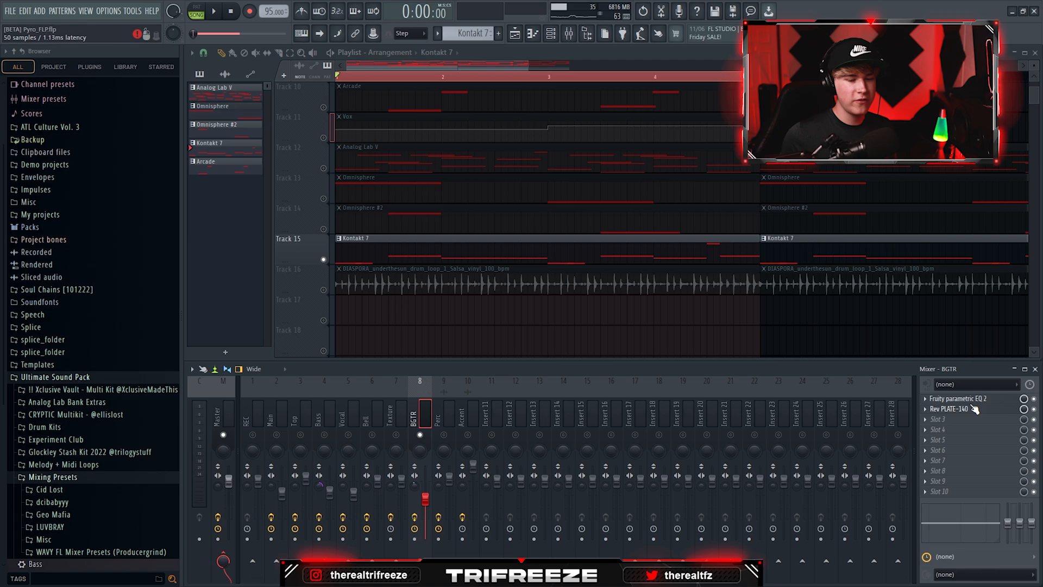
Step: Inspect the Fruity parametric EQ 2 and Rev PLATE-140 effects on the BGTR mixer track
click(958, 399)
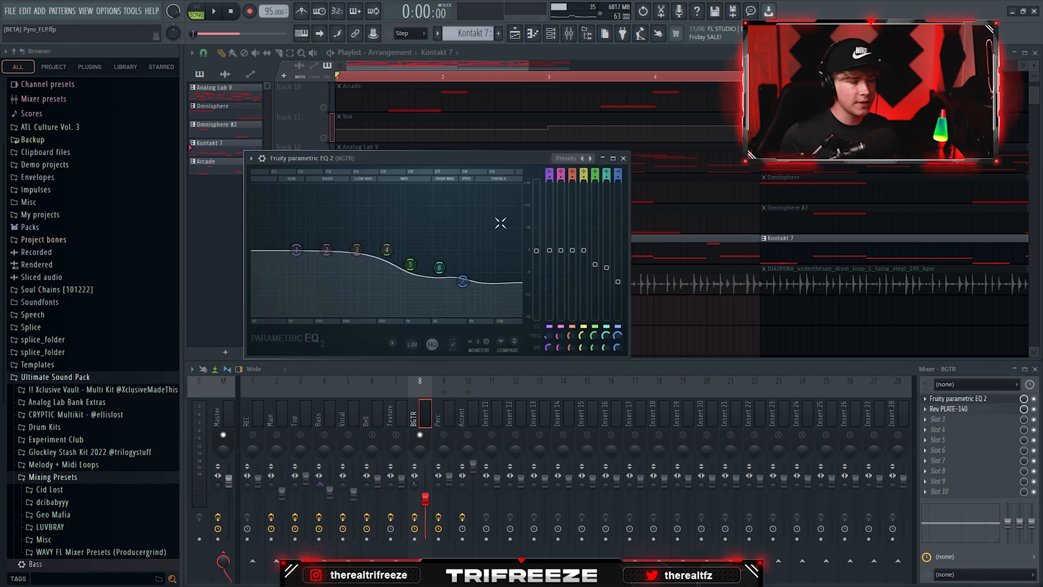
drag(435, 157, 446, 138)
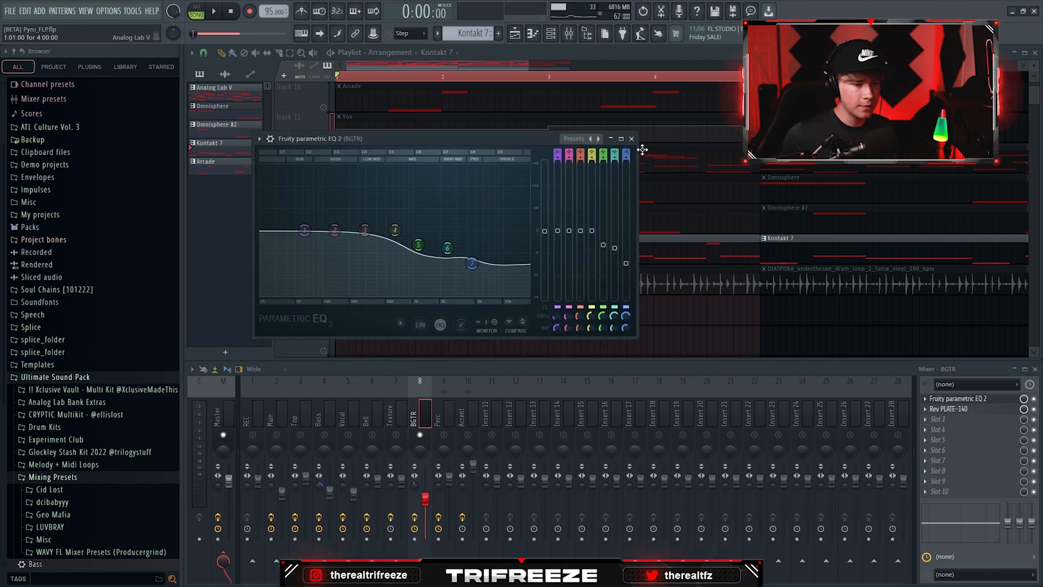
click(958, 408)
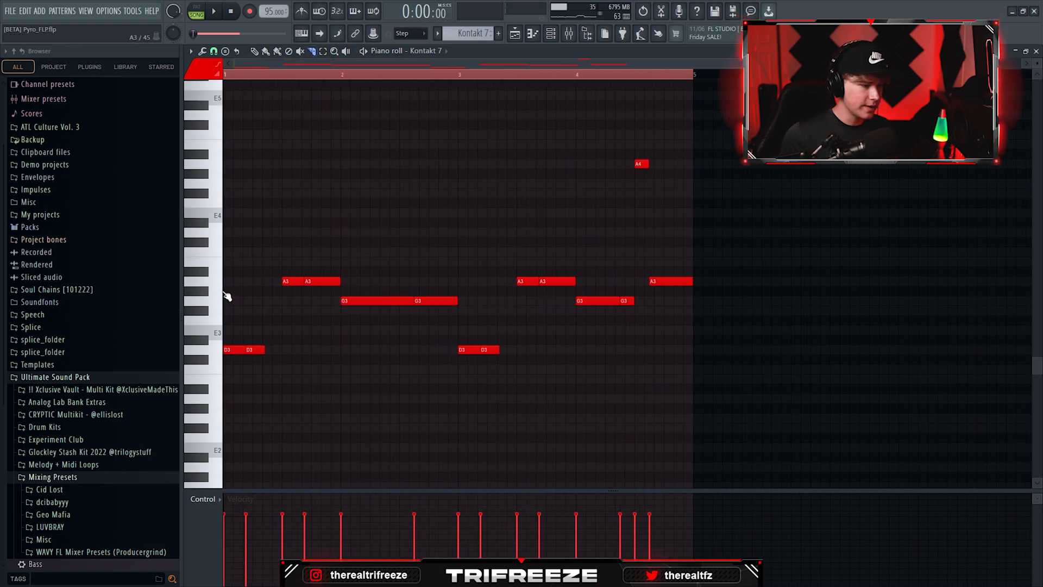
Step: Review the Kontakt 7 notes and open the channel settings of the DIASPORA drum loop on Track 16
scroll(422, 282, up, 3)
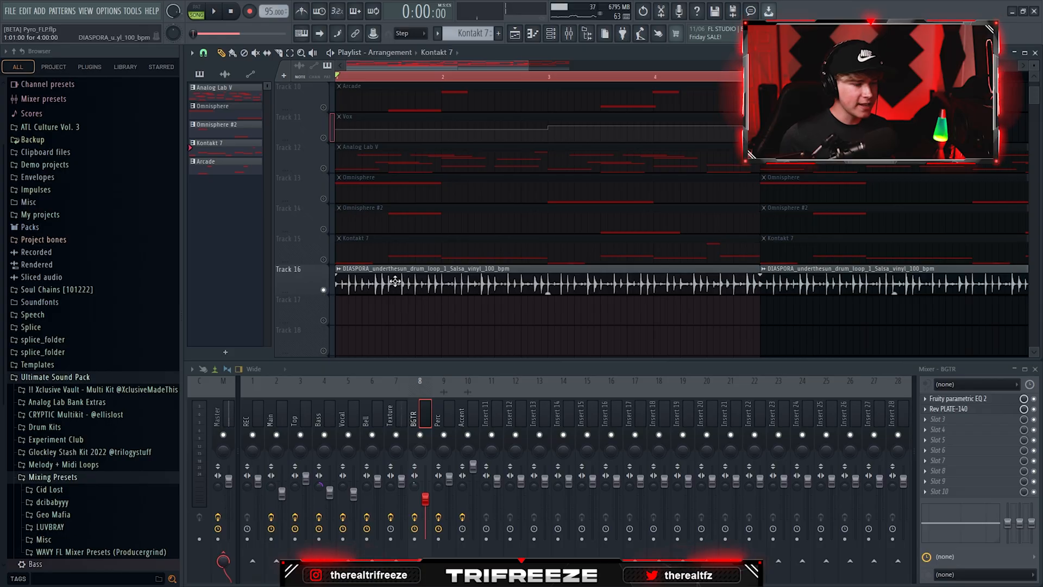
double_click(395, 280)
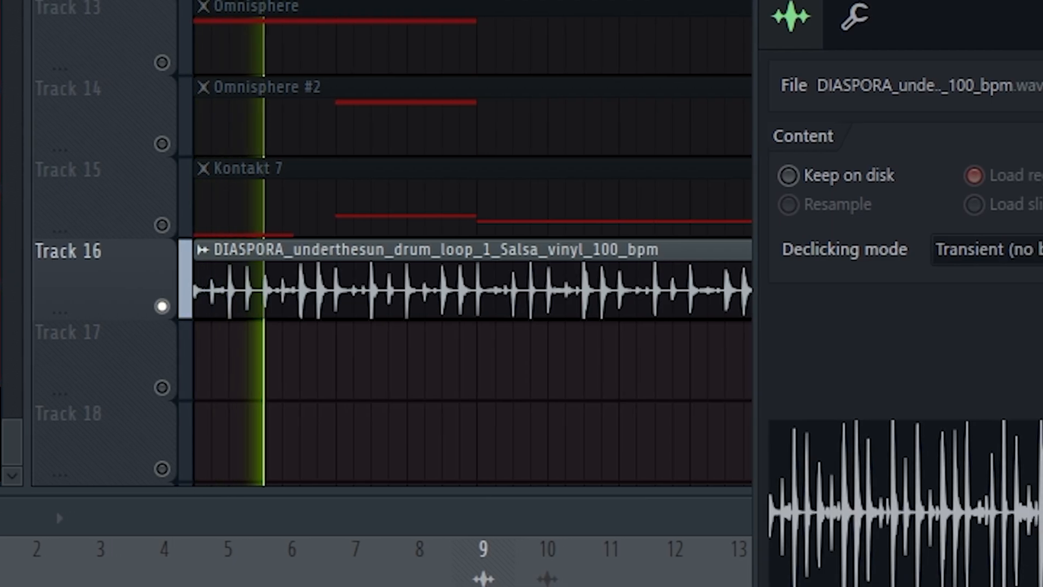
drag(1042, 0, 851, 345)
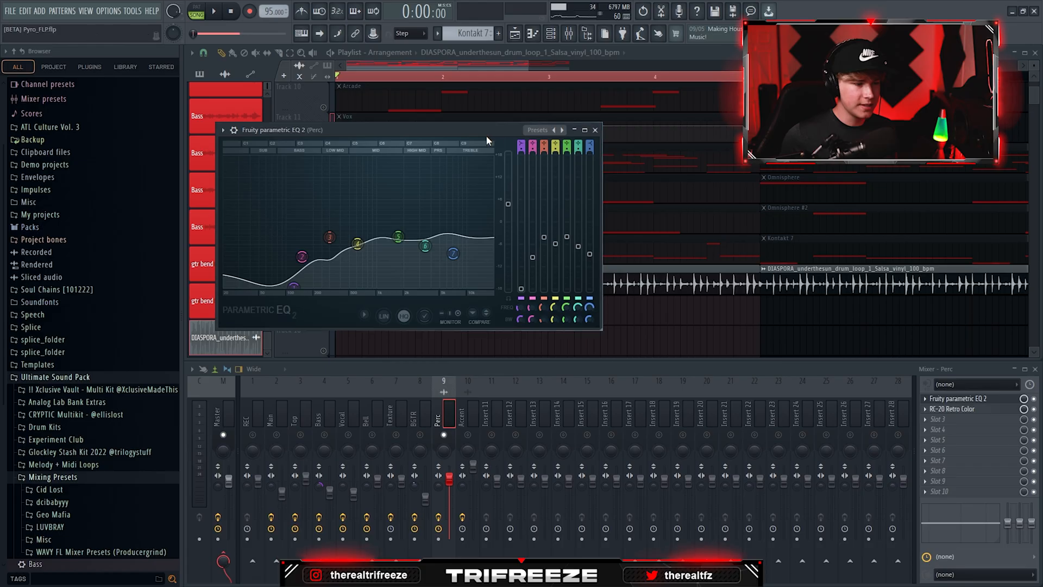
Step: Review the Perc mixer track's Fruity parametric EQ 2 curve and its RC-20 Retro Color settings
drag(486, 135, 516, 125)
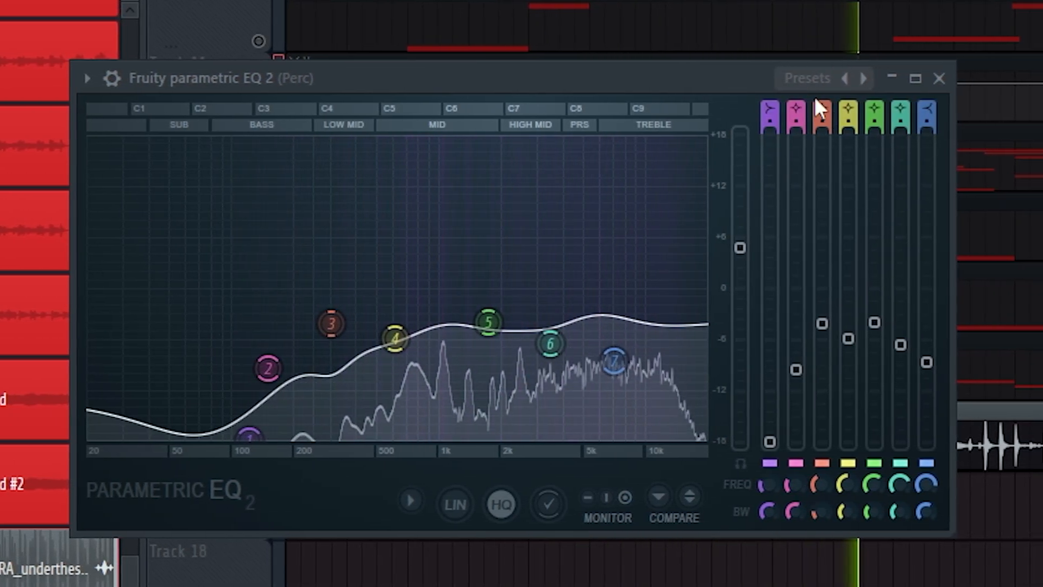
click(928, 79)
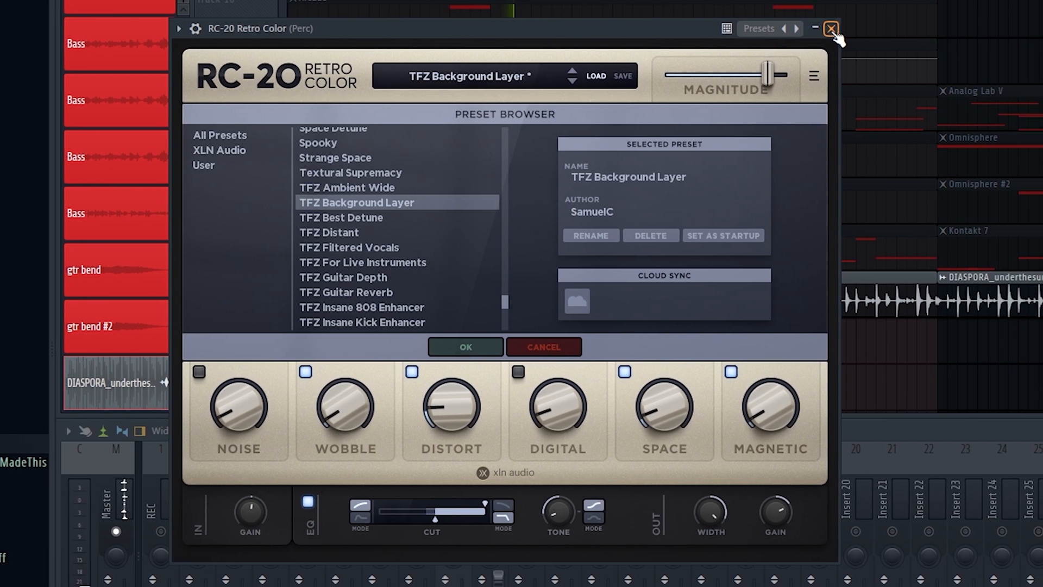
click(832, 29)
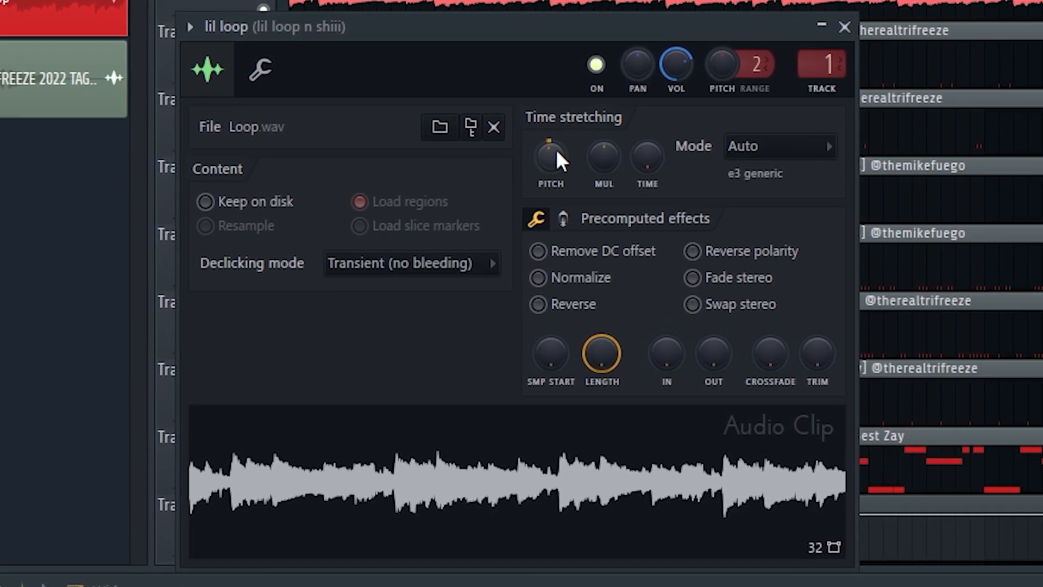
Step: Close the lil loop channel settings and audition the Rim [Stacy] pattern from the piano roll
click(833, 27)
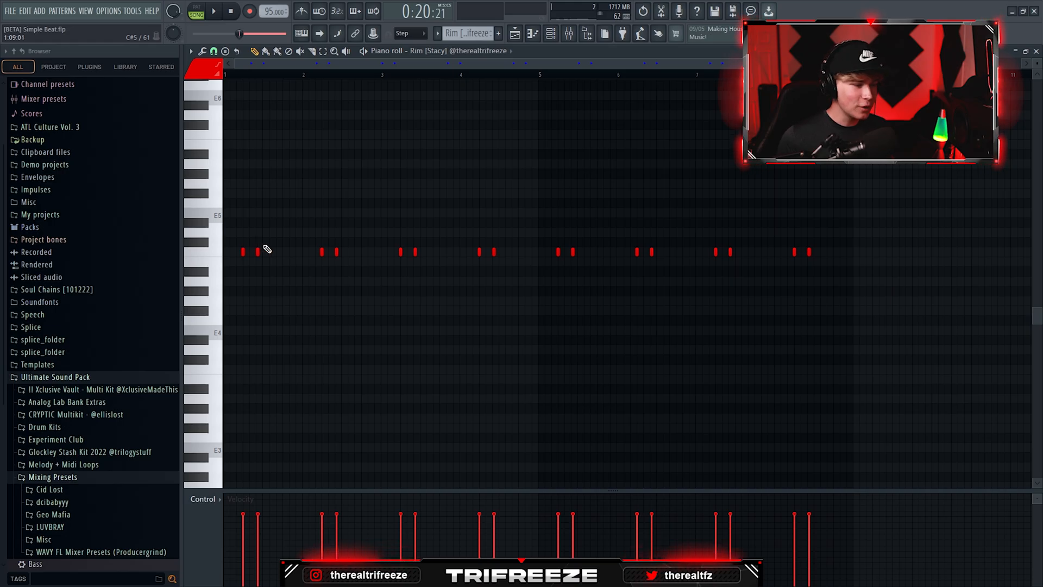
key(space)
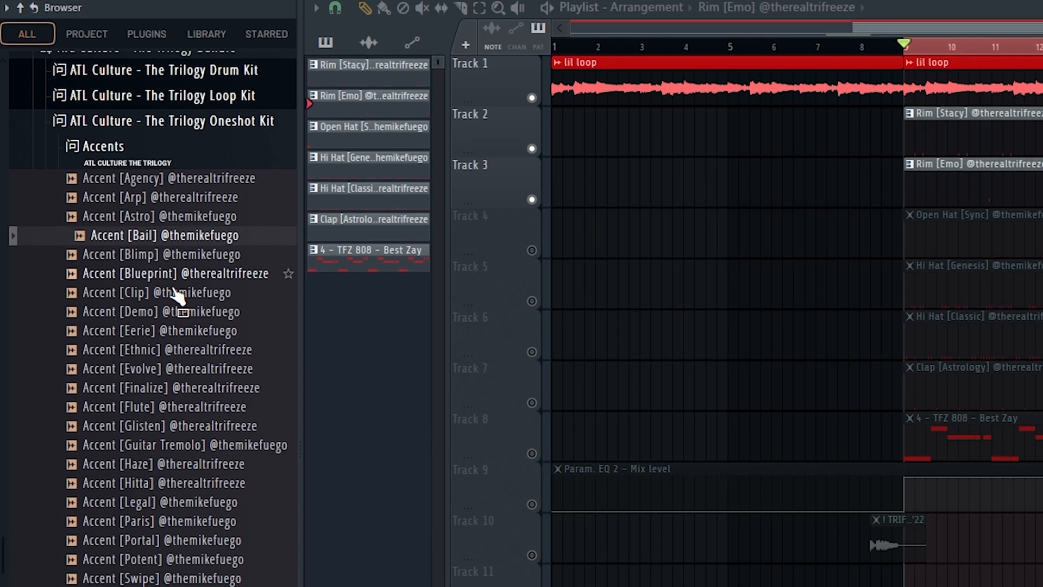
Step: Preview several one-shots from the Accents folder of the ATL Culture - The Trilogy Oneshot Kit
click(109, 233)
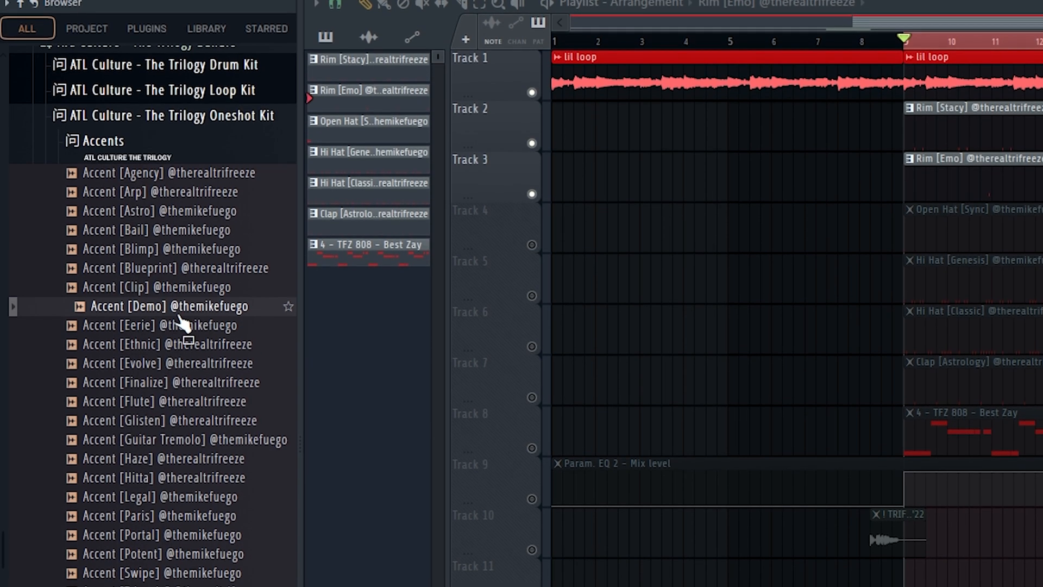
click(108, 256)
click(181, 391)
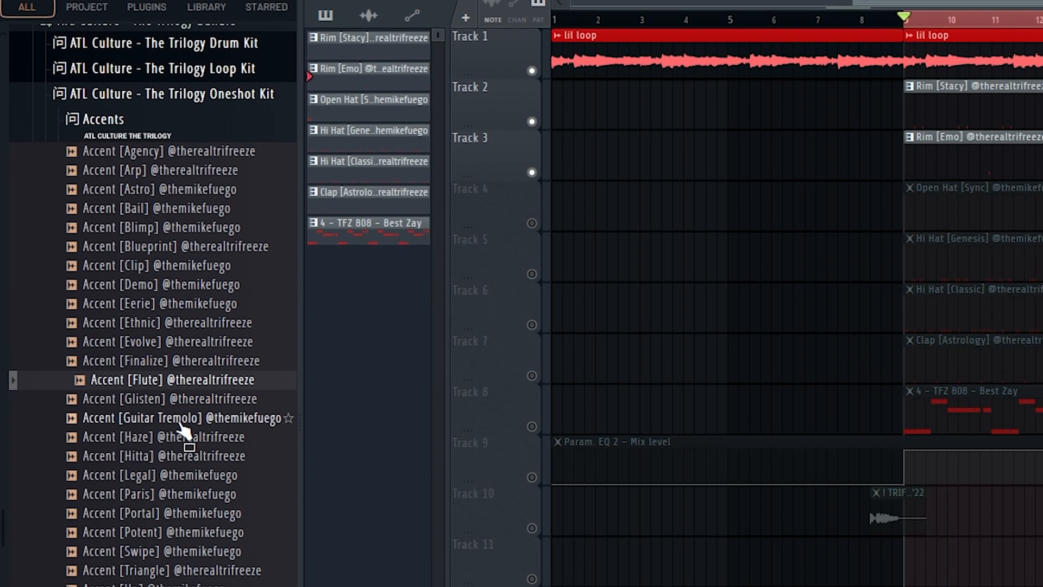
click(181, 429)
click(181, 467)
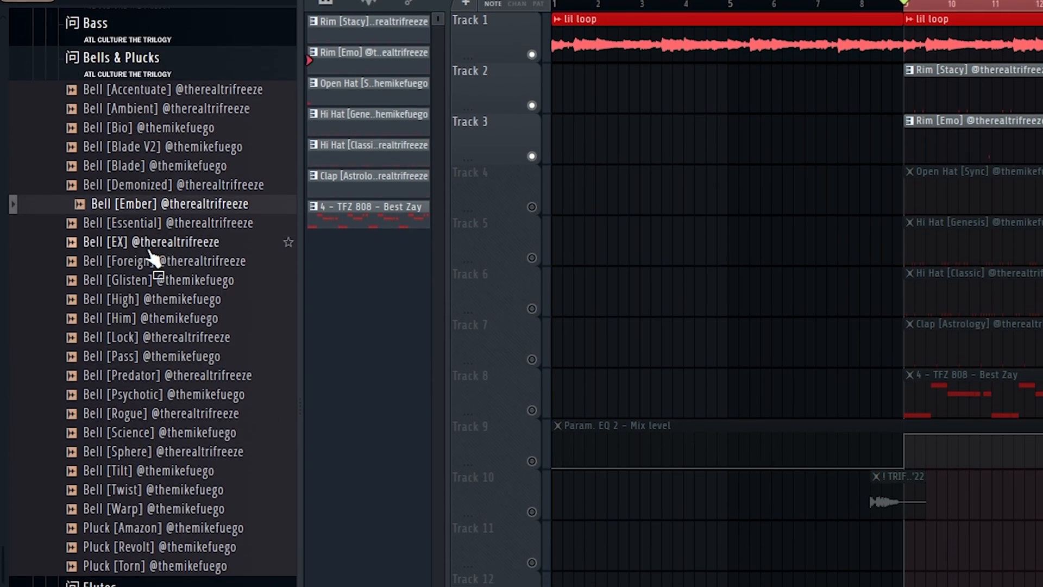
Step: Preview bell one-shots in the Bells & Plucks folder, including Bell [Foreign] and Bell [Predator]
click(152, 262)
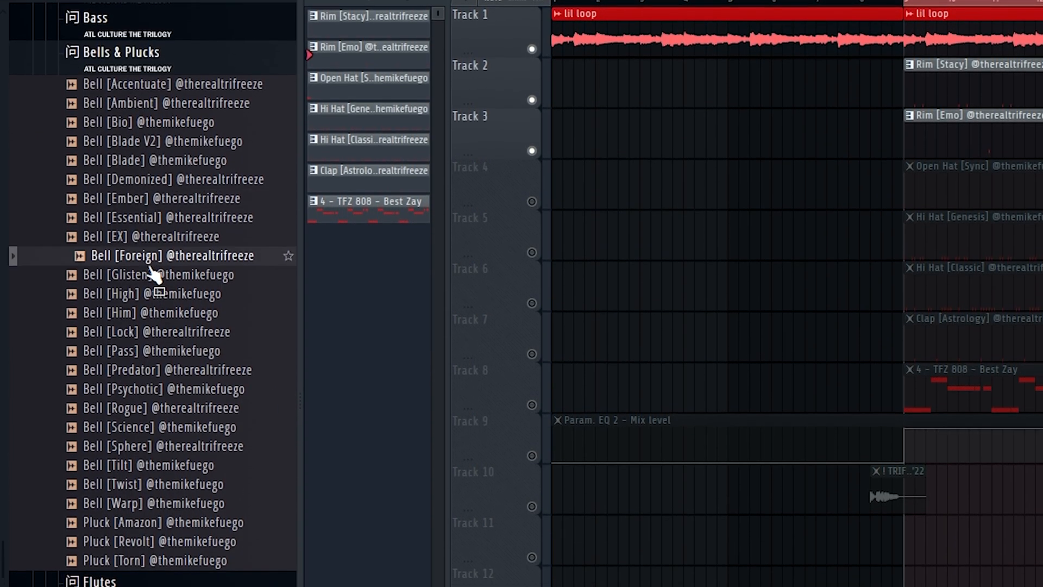
click(157, 282)
click(158, 282)
click(163, 359)
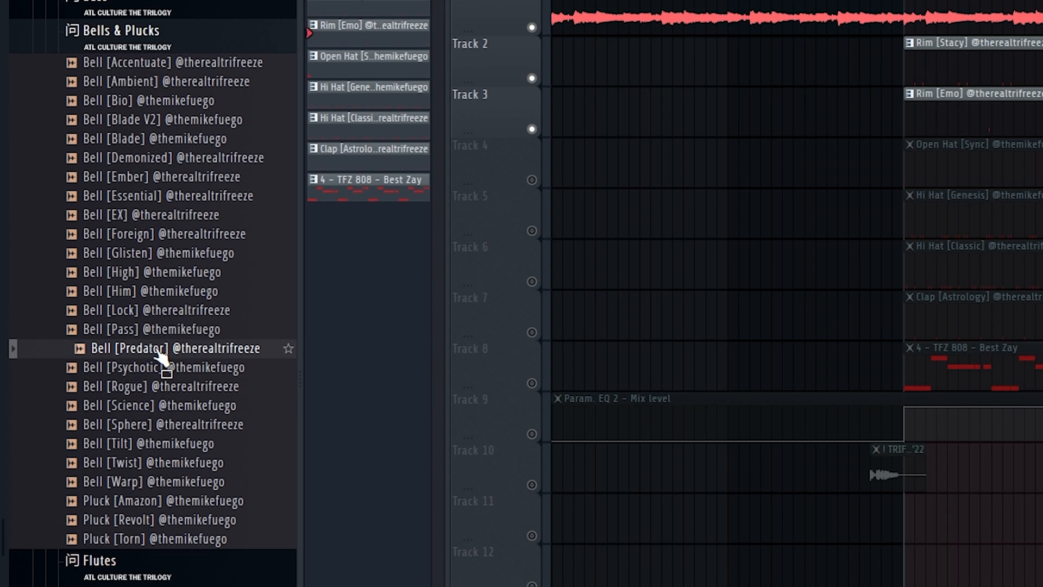
click(165, 416)
click(168, 418)
click(163, 451)
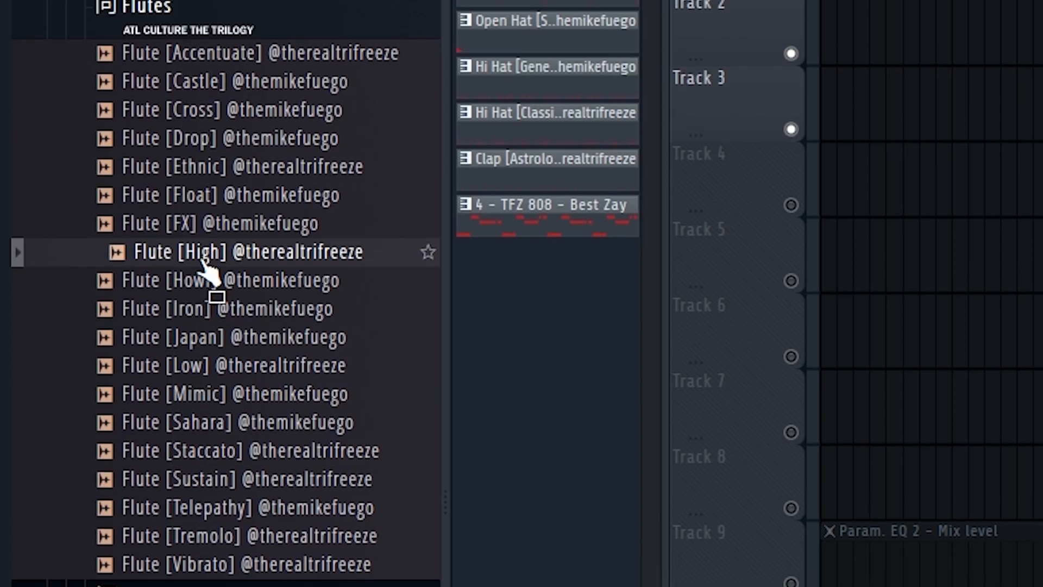
Step: Preview a run of flute one-shots in the Trilogy Oneshot Kit's Flutes folder
click(228, 410)
key(Down)
key(Down)
key(Down)
key(Down)
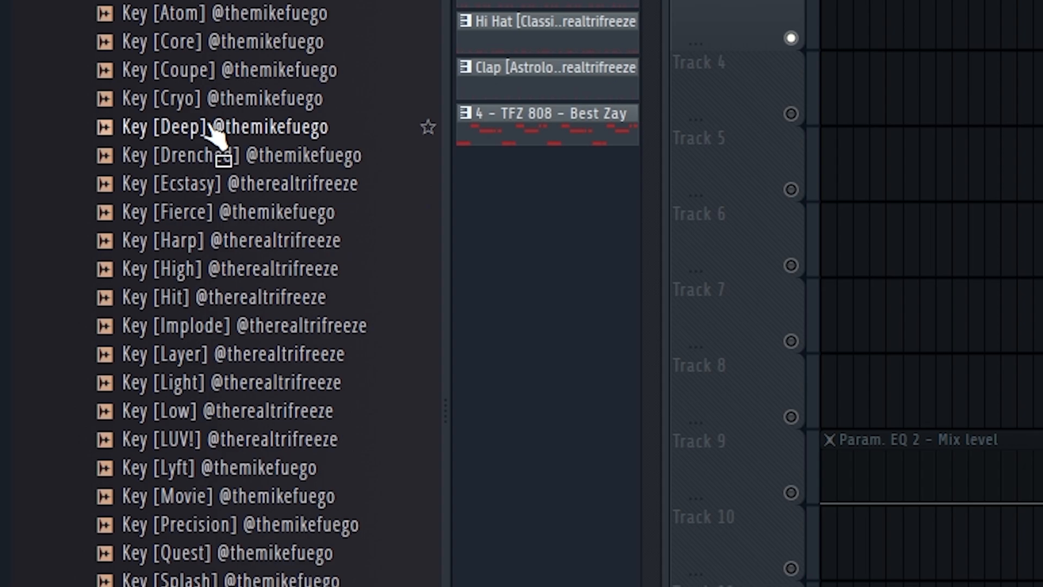
Step: Preview the key one-shots of the Trilogy Oneshot Kit one after another
click(217, 171)
key(Down)
key(Down)
key(Down)
key(Down)
key(Down)
key(Down)
key(Down)
key(Down)
key(Down)
key(Down)
key(Down)
key(Down)
key(Down)
key(Down)
key(Down)
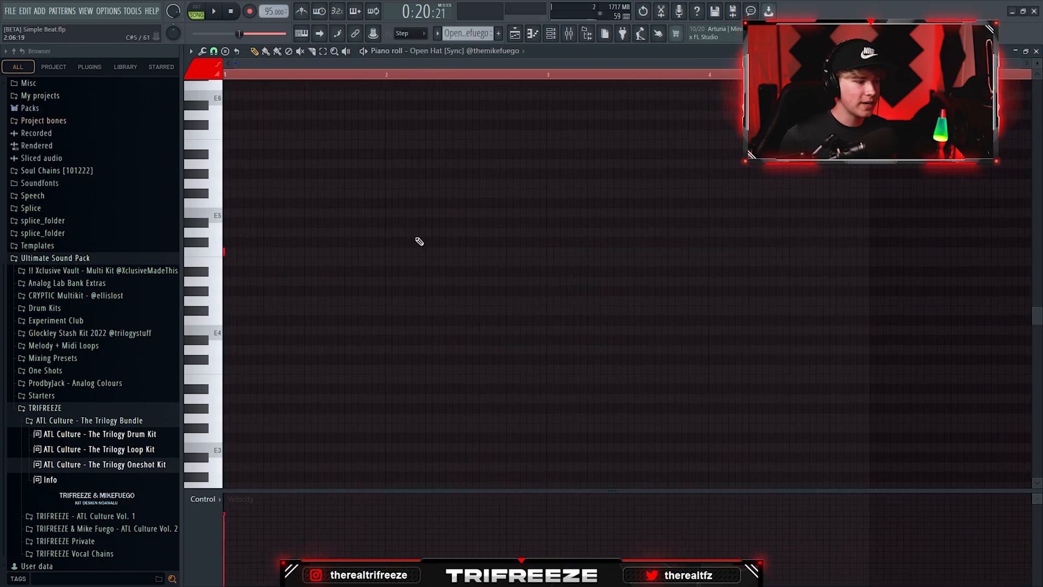
Step: Audition the Open Hat [Sync] pattern from the piano roll
key(space)
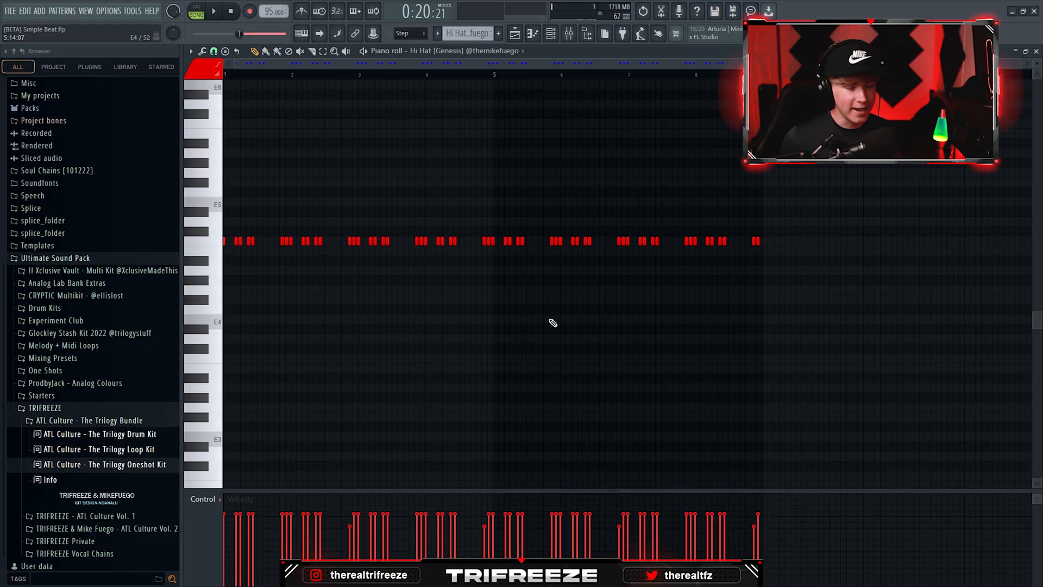
Step: Audition the Hi Hat [Genesis] pattern in the piano roll and inspect its Delay ETERNITY effect
key(space)
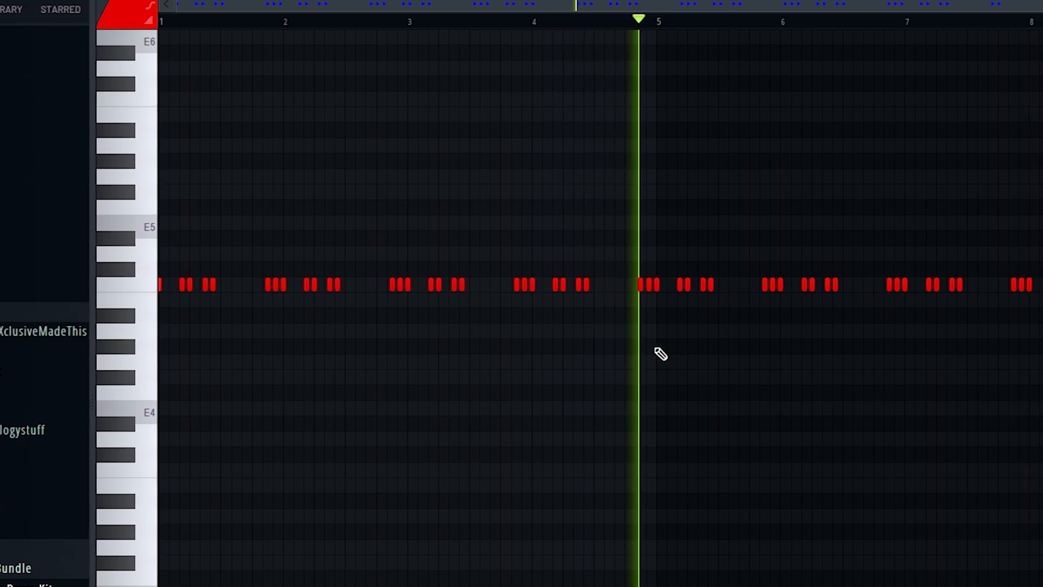
key(space)
click(323, 52)
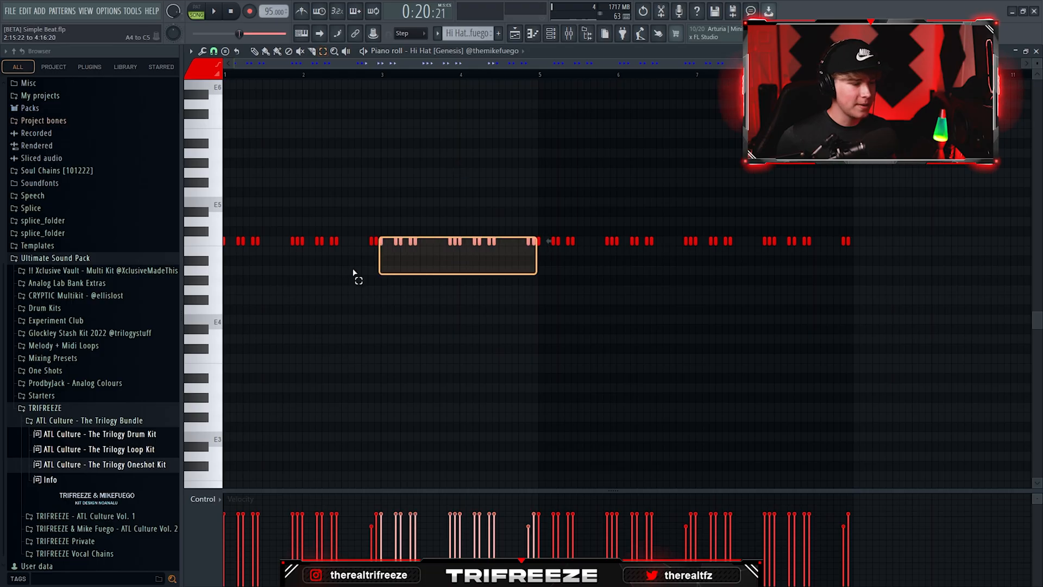
key(F7)
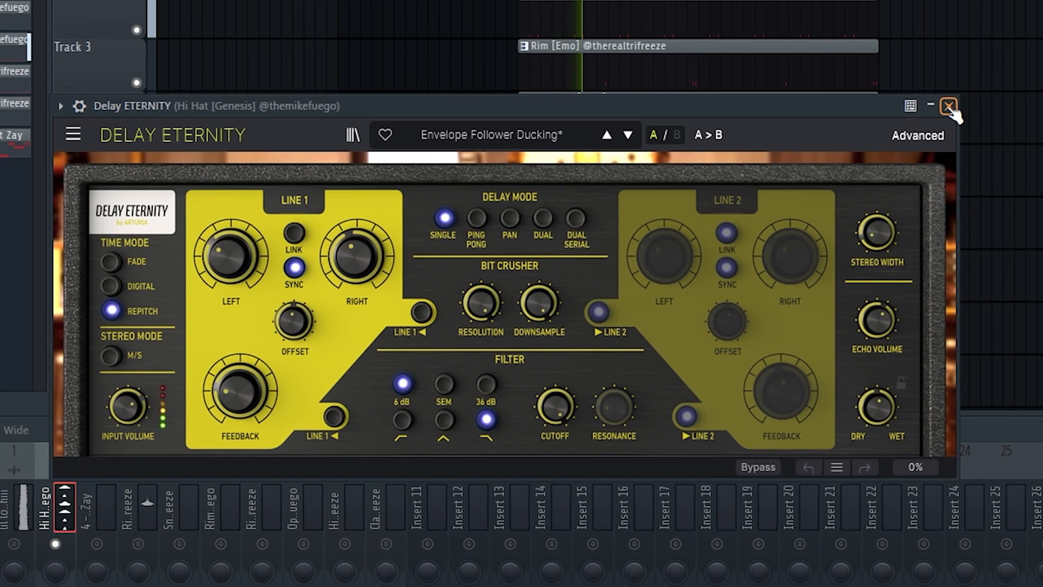
click(960, 106)
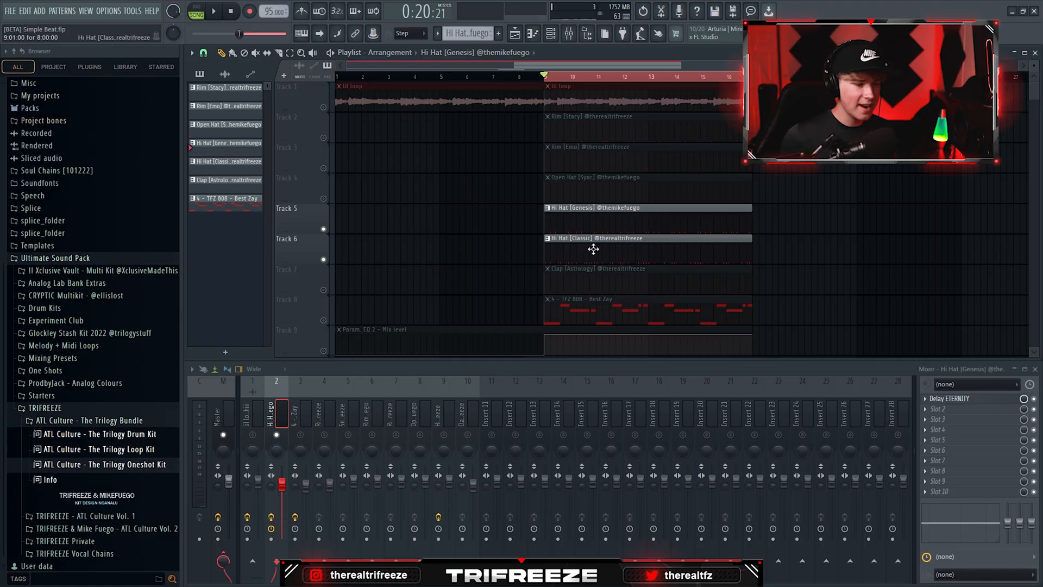
Step: Audition the Hi Hat [Classic] pattern and examine its note velocities in an enlarged velocity lane
double_click(593, 247)
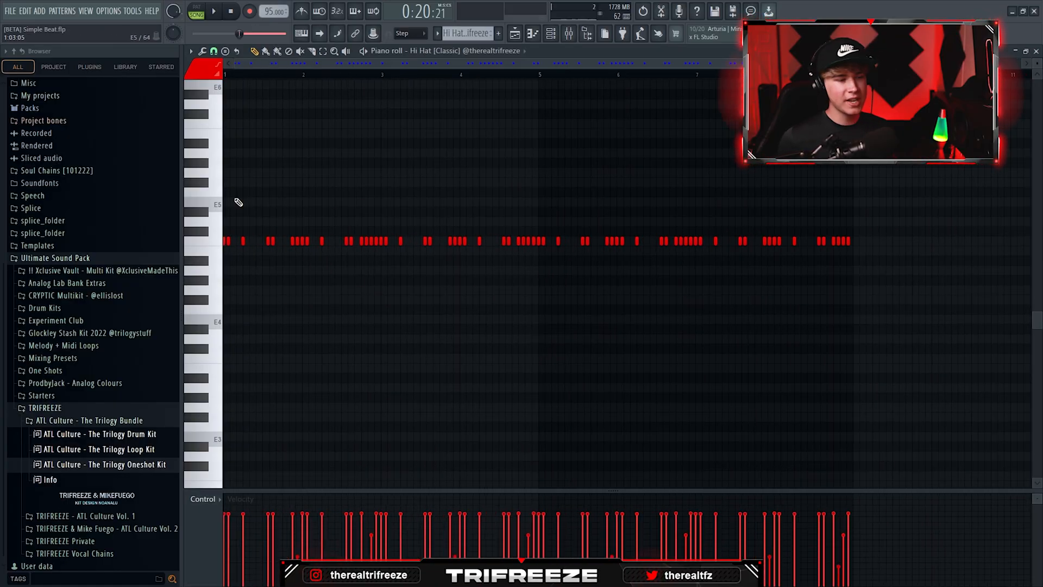
key(space)
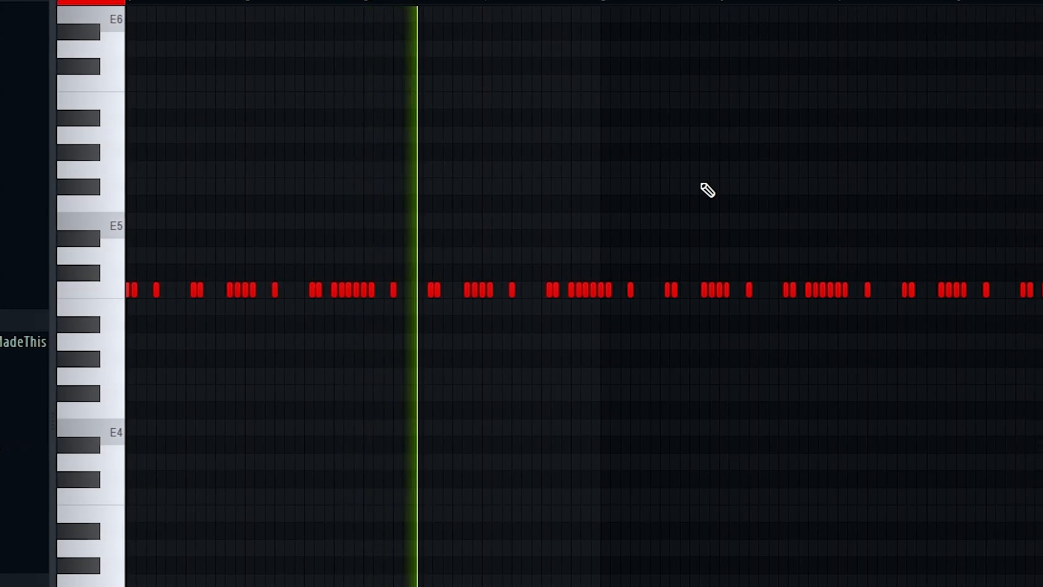
drag(565, 584, 562, 361)
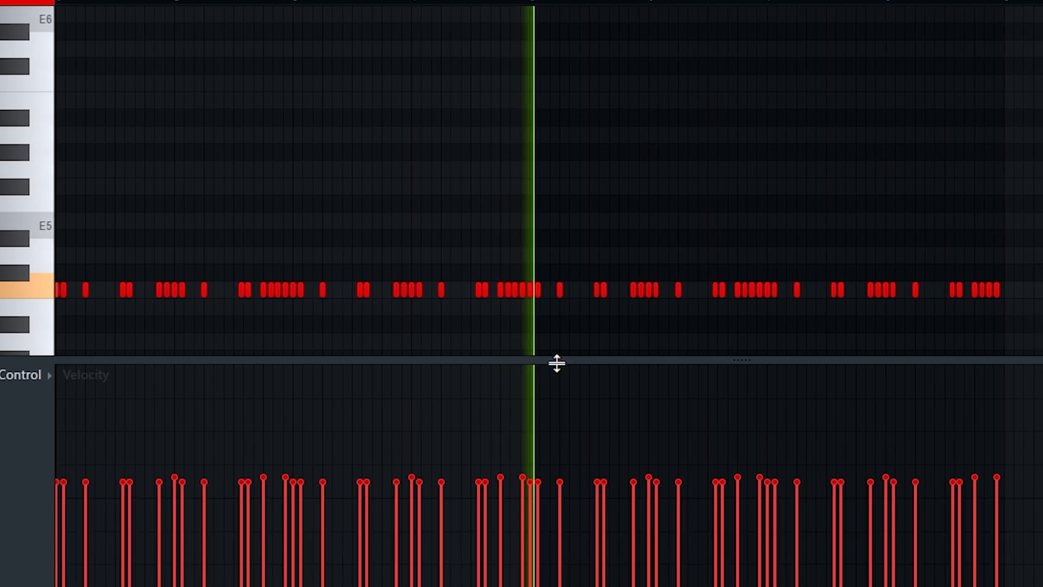
drag(490, 239, 271, 259)
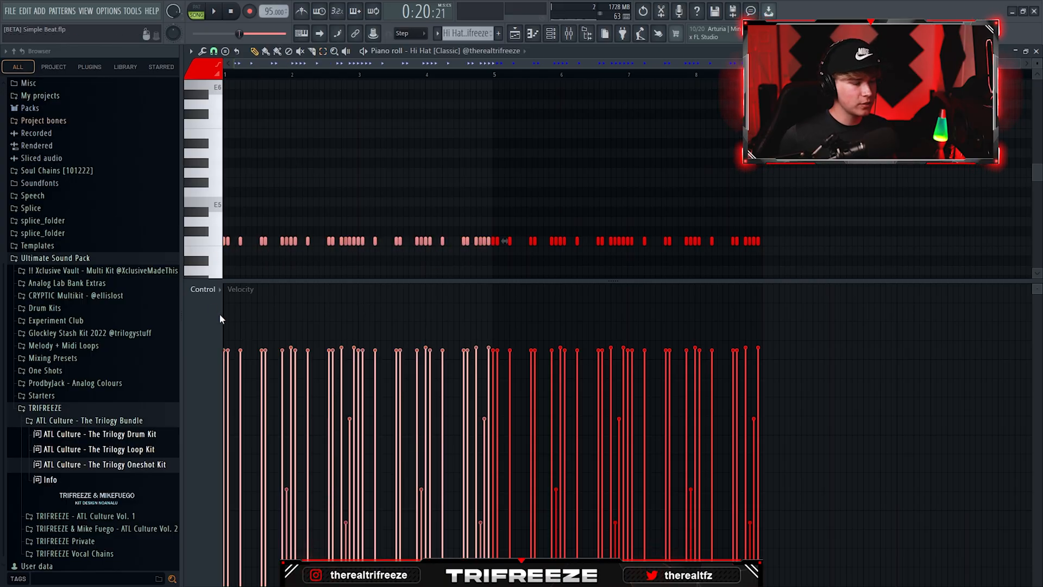
scroll(383, 498, up, 2)
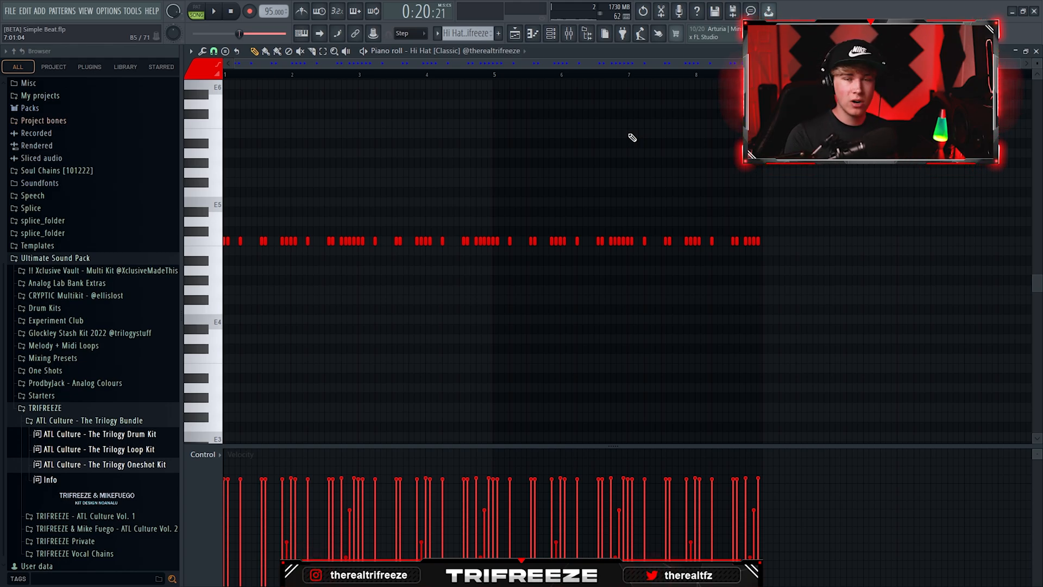
click(1037, 51)
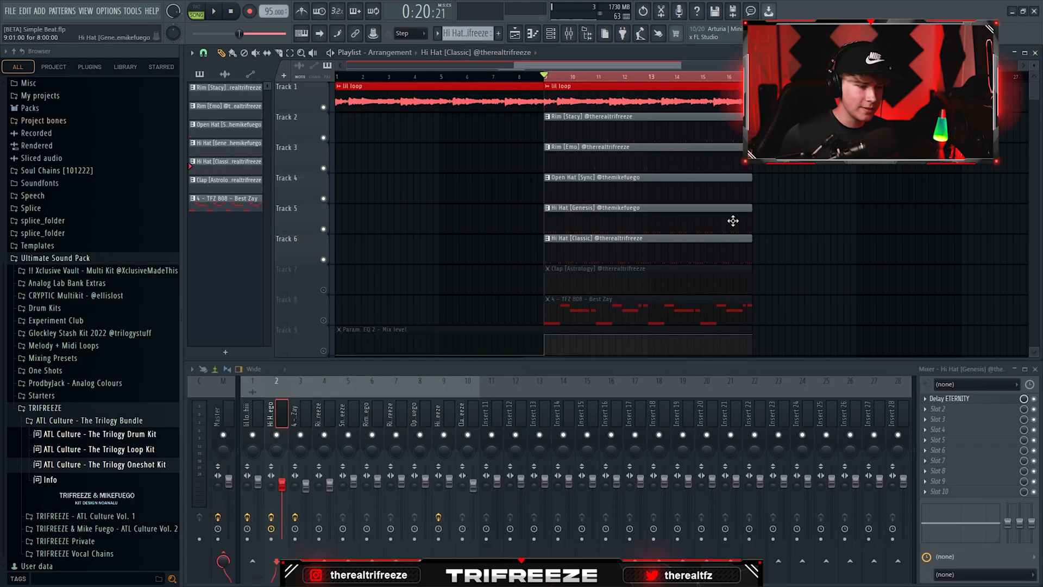
Step: Audition the Clap [Astrology] pattern and examine the notes of the TFZ 808 - Best Zay pattern
double_click(552, 214)
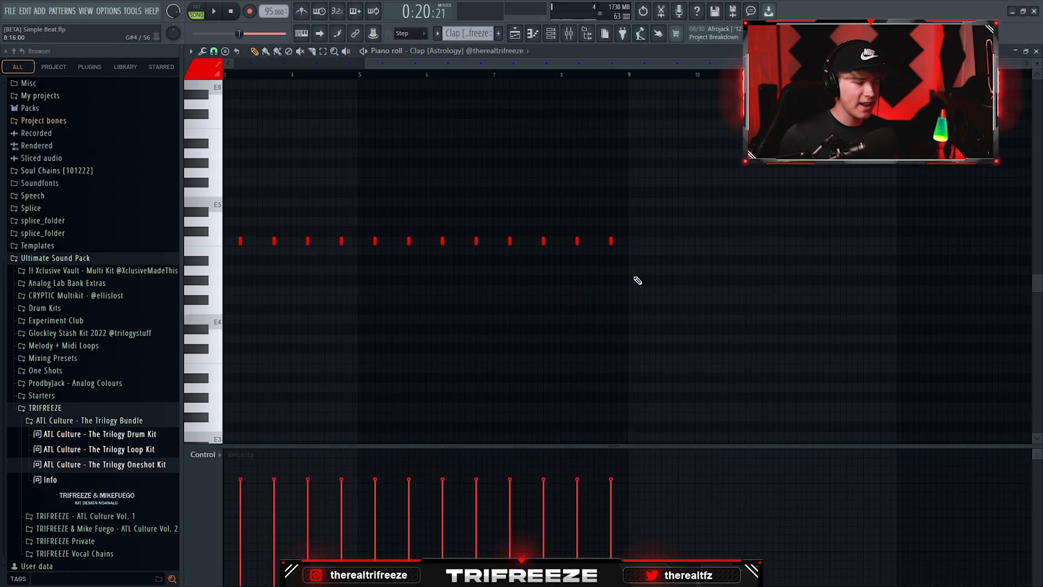
key(space)
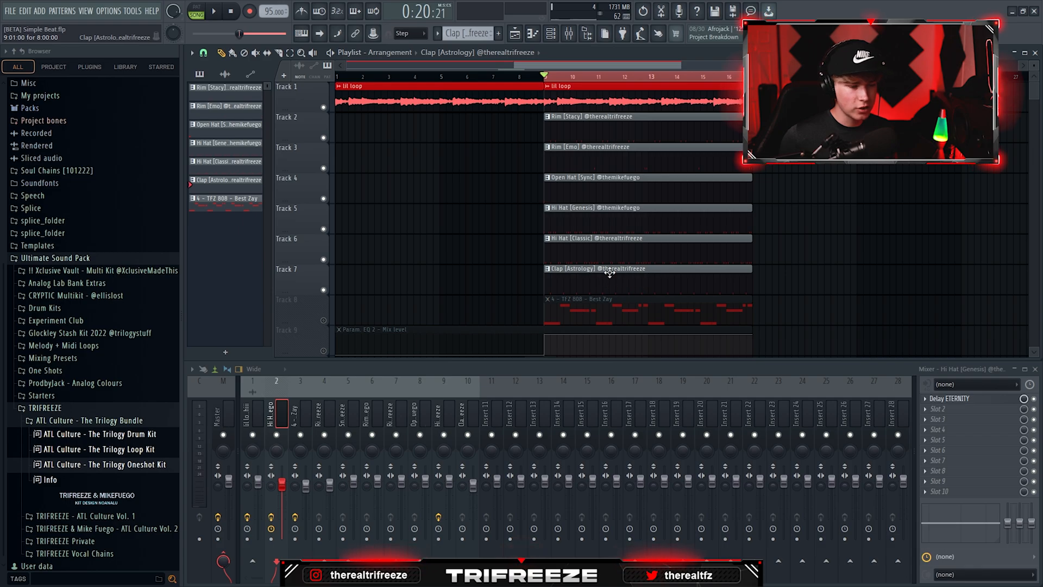
double_click(541, 302)
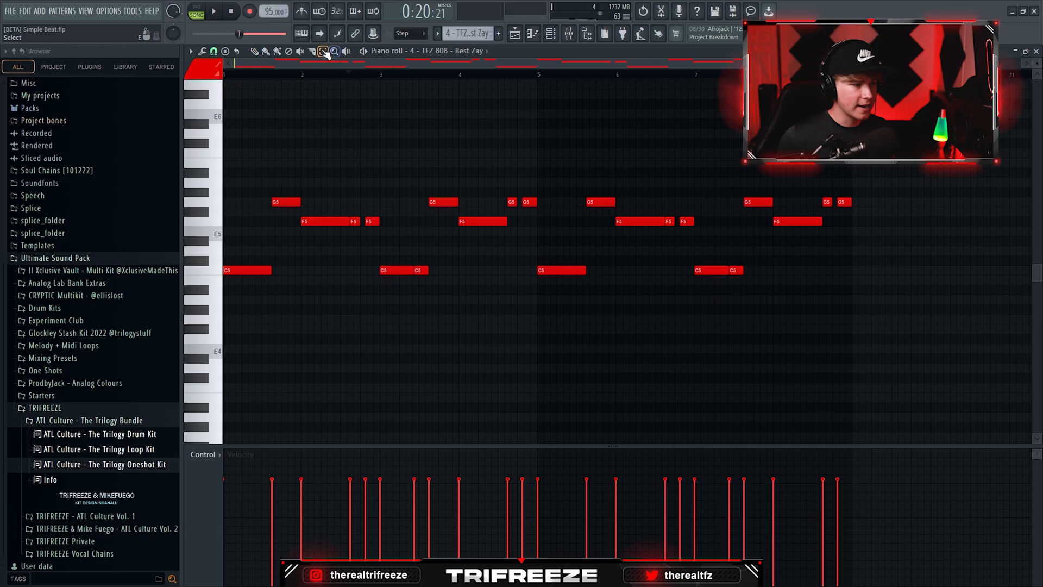
key(ctrl+b)
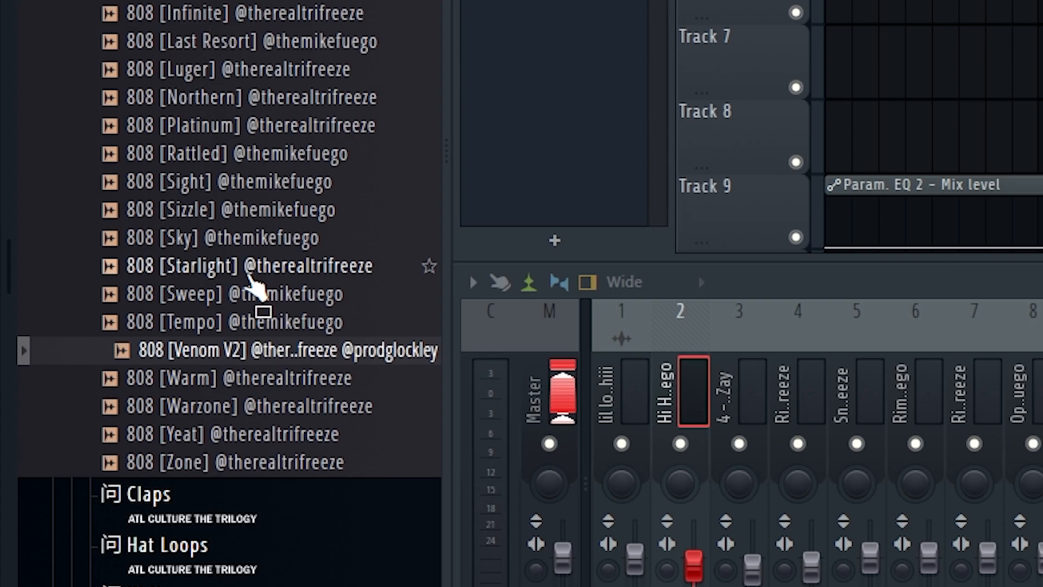
Step: Preview 808 and clap samples in the Trilogy Drum Kit, including 808 [Sweep], 808 [Yeat] and Clap [Breakout]
click(104, 432)
click(98, 442)
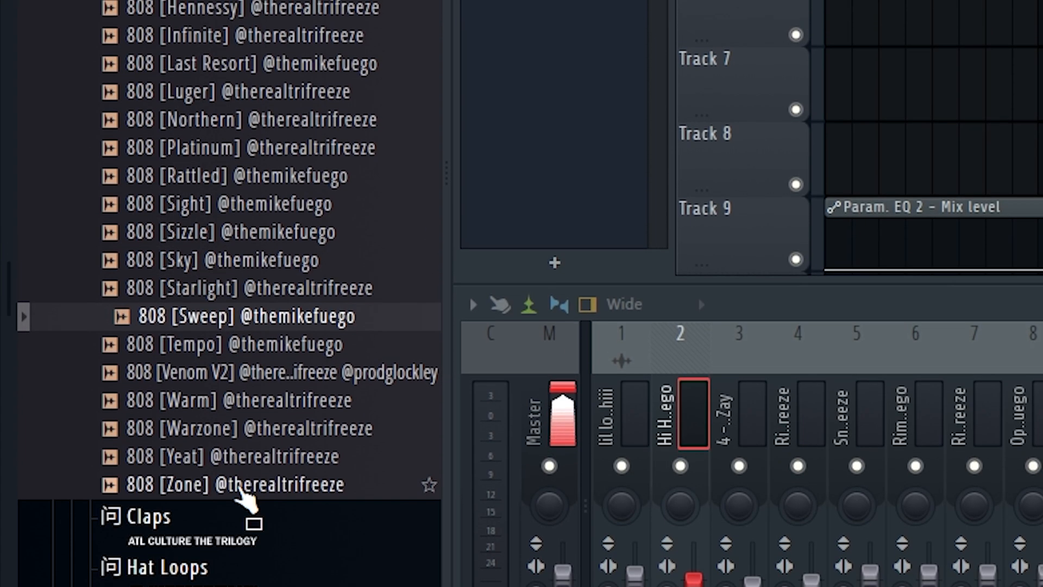
click(239, 486)
click(240, 461)
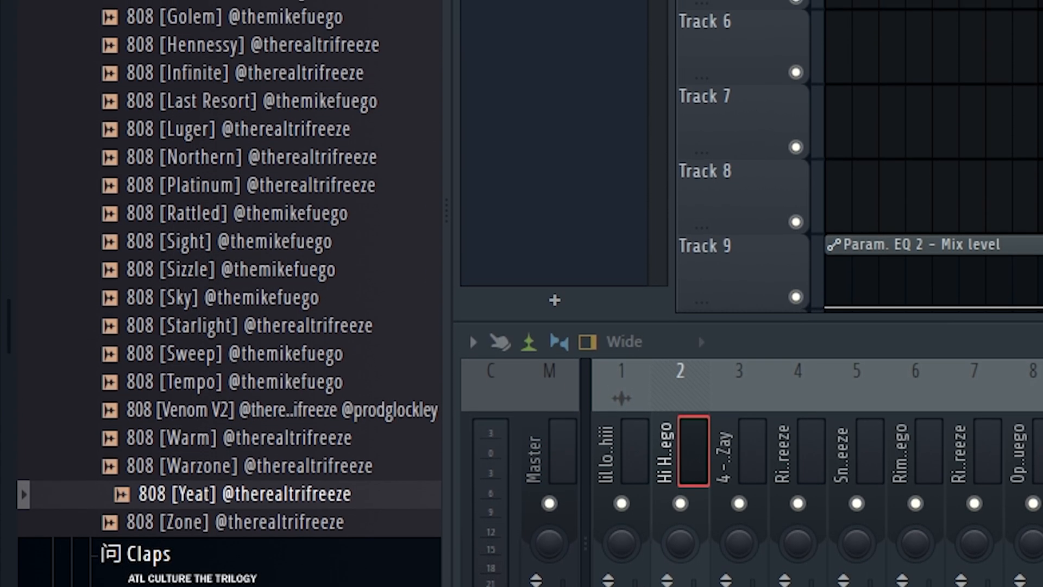
click(202, 86)
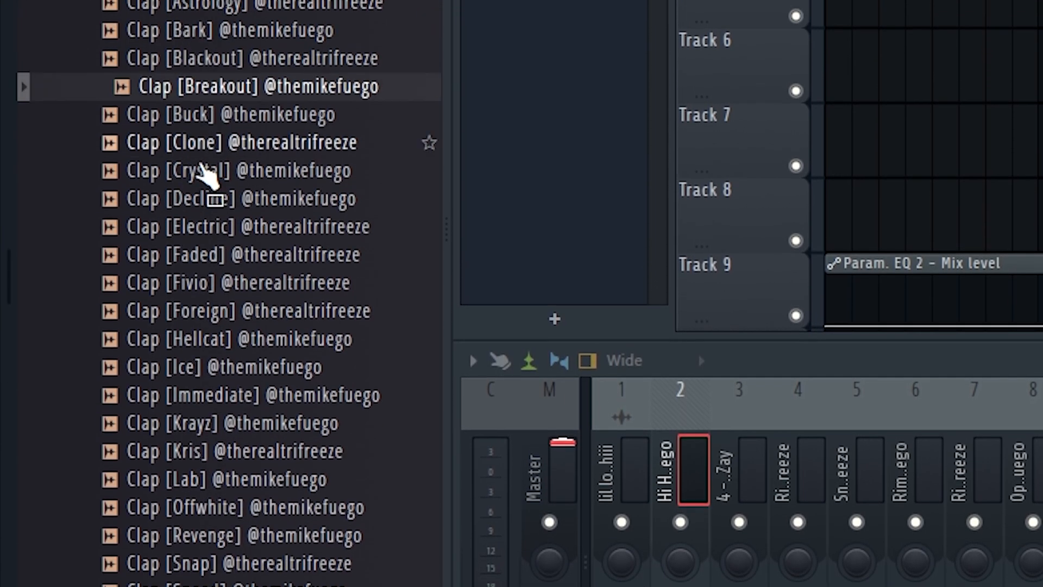
click(229, 452)
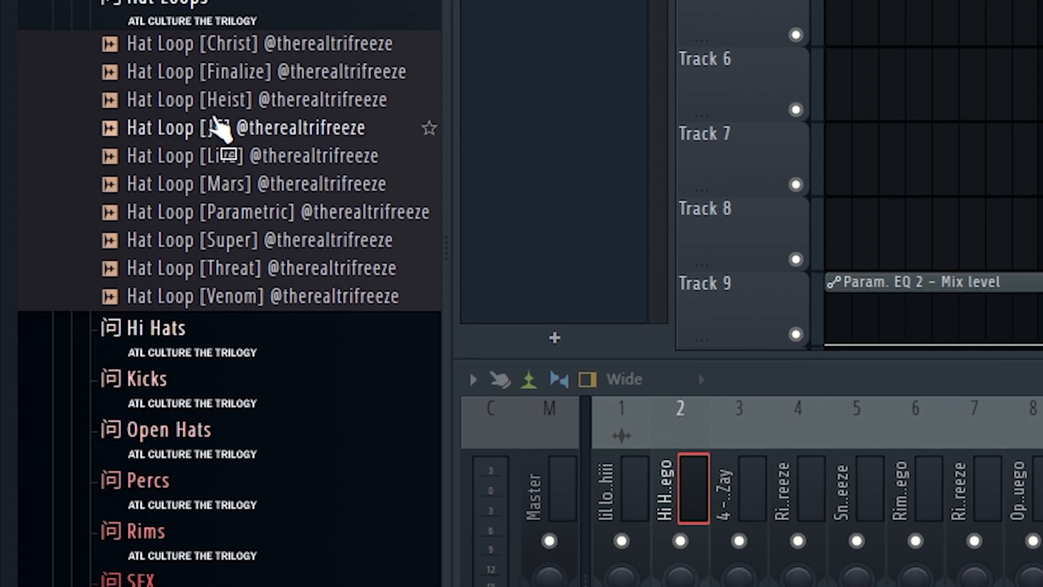